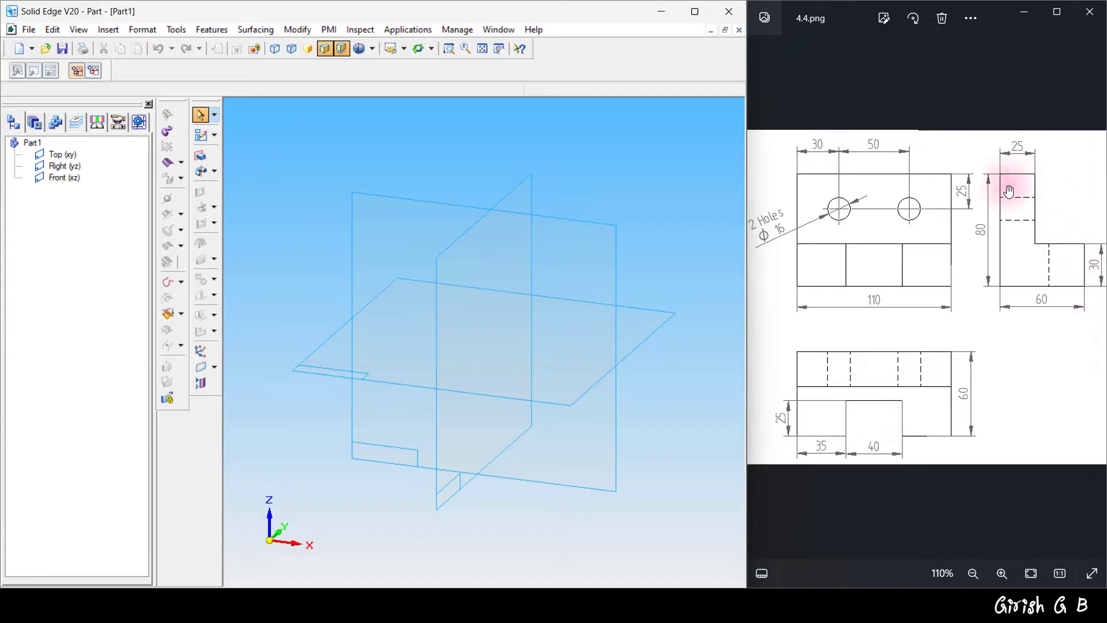
Start a sketch on the Front (xz) plane and draw a rectangle about 41 by 38 mm above the horizontal reference.
left_click(198, 134)
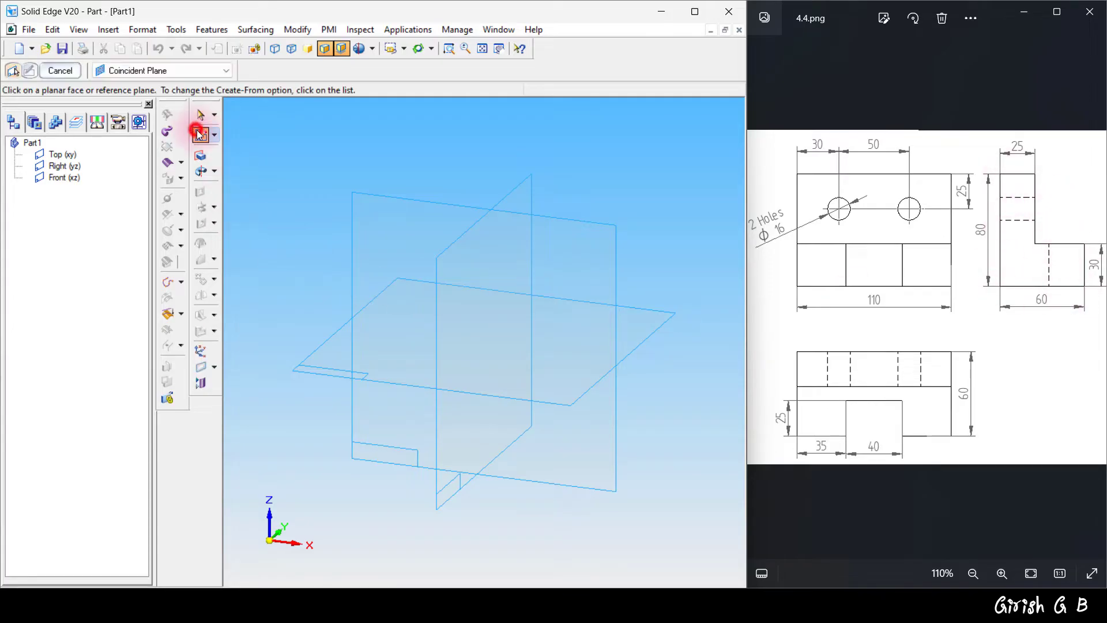
left_click(579, 245)
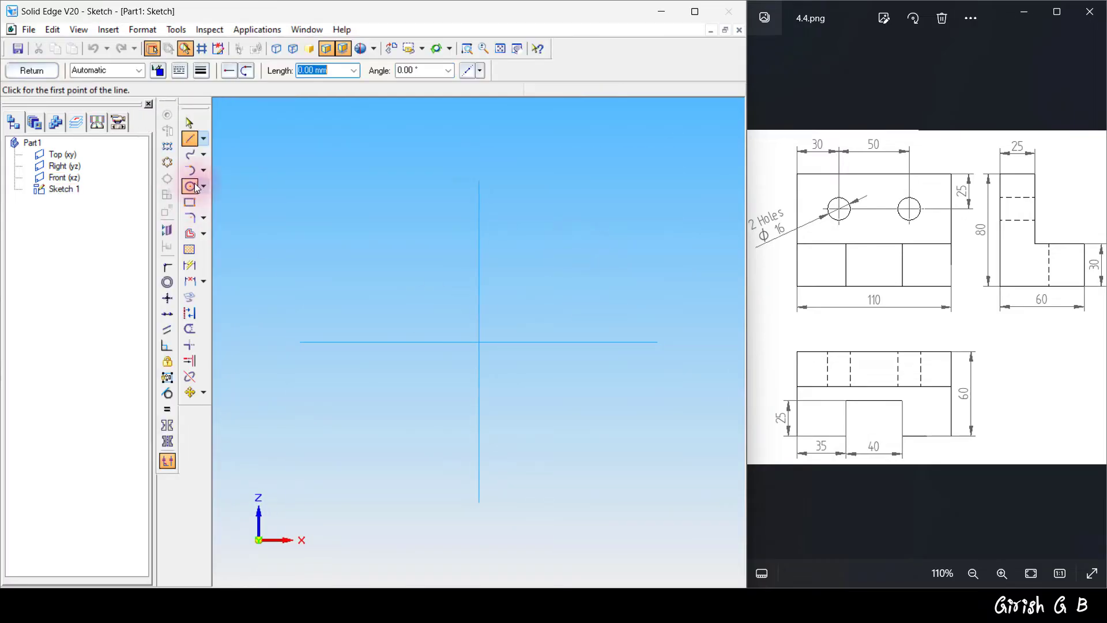
left_click(190, 201)
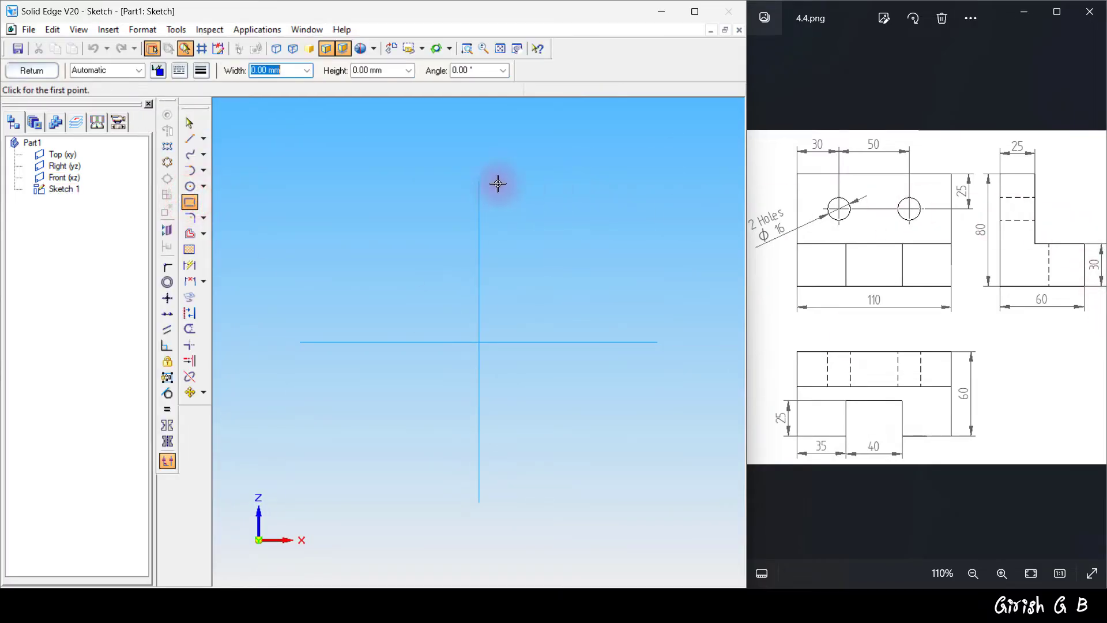
left_click_drag(498, 183, 621, 296)
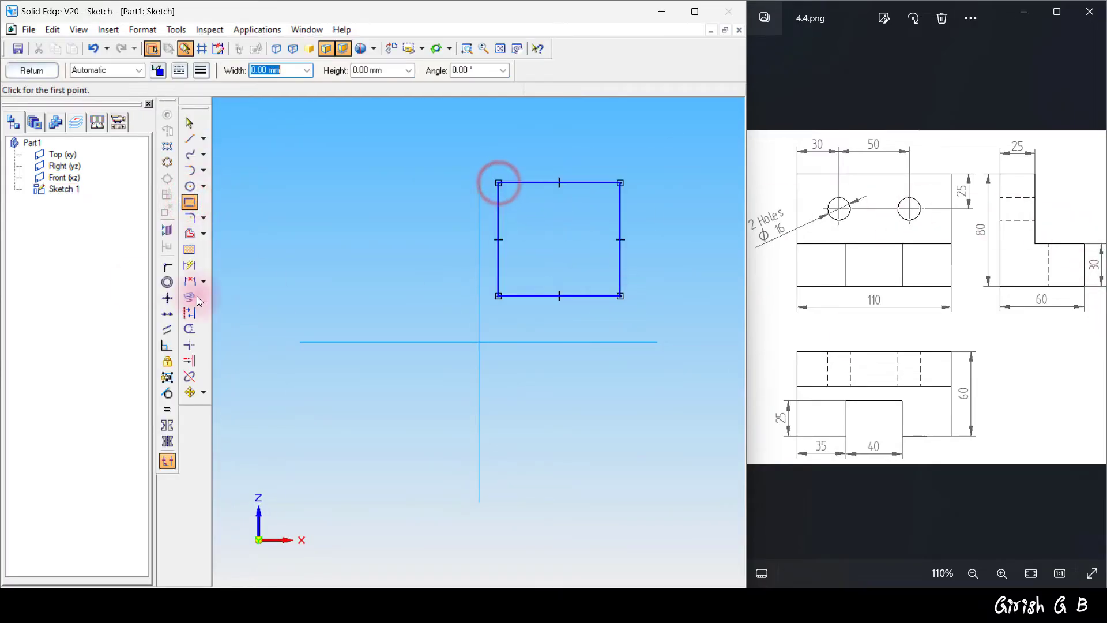
Dimension the rectangle to 60 mm wide and 80 mm high.
left_click(191, 266)
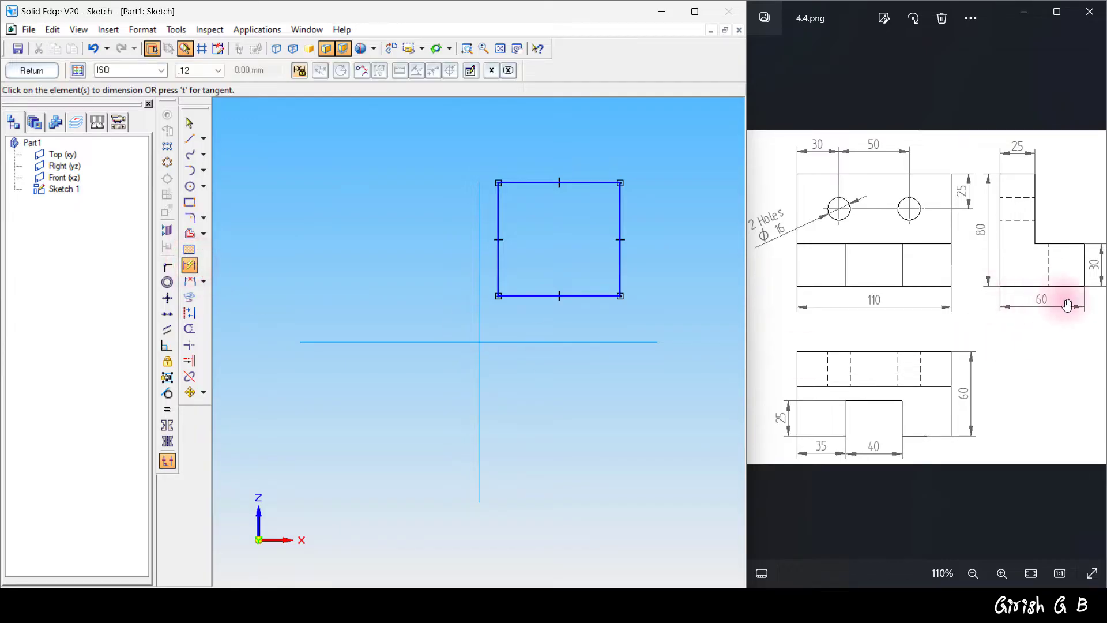
left_click(582, 295)
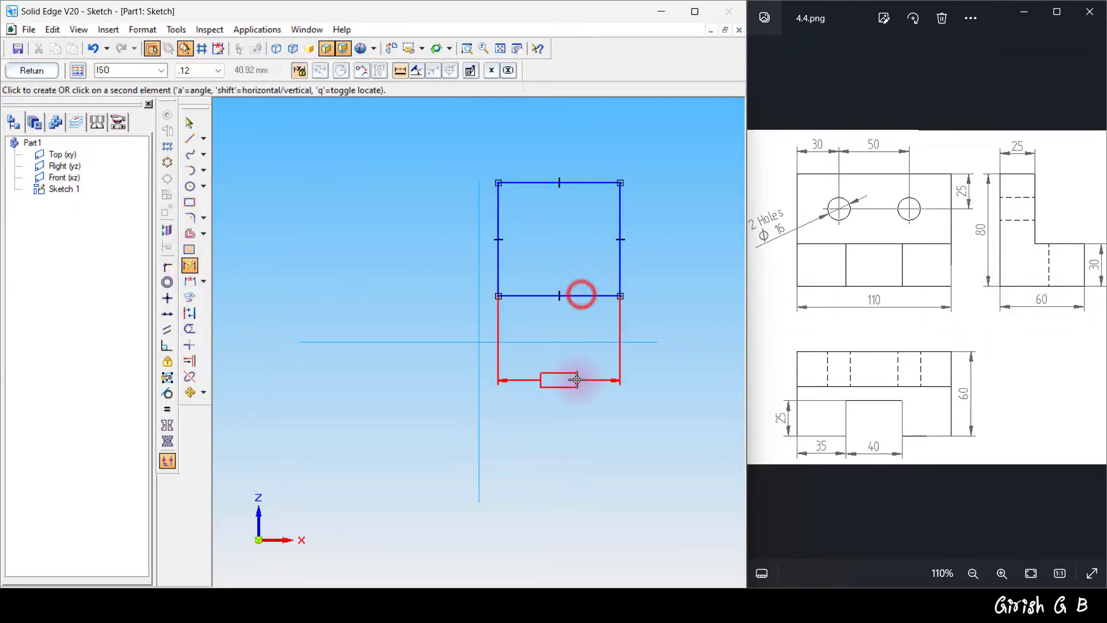
left_click(577, 379)
type("60")
key("Return")
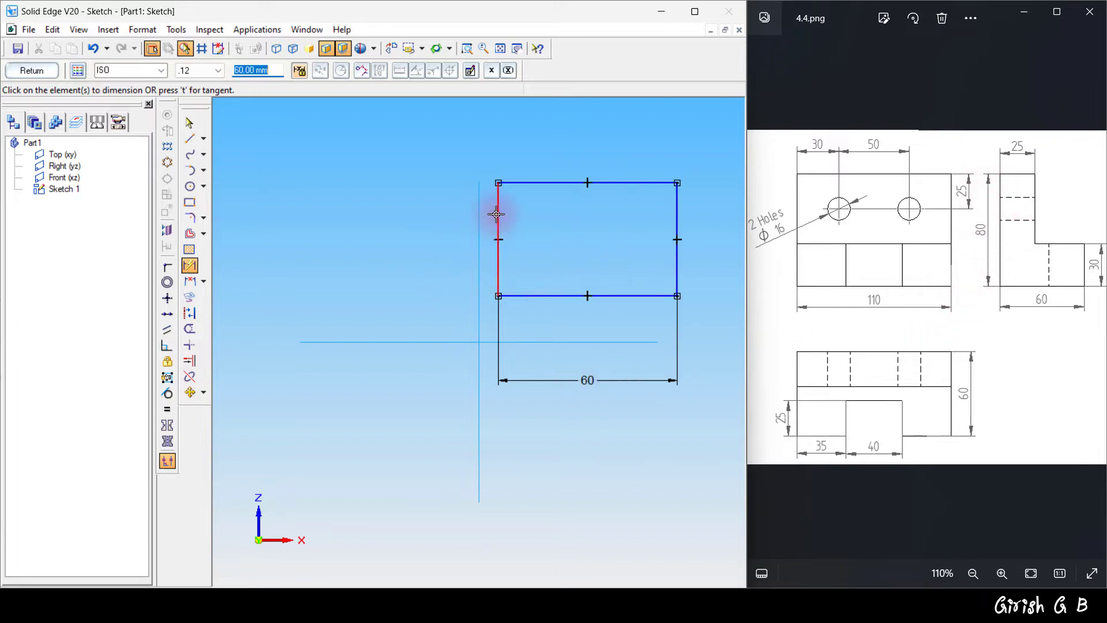
left_click(496, 214)
left_click(401, 214)
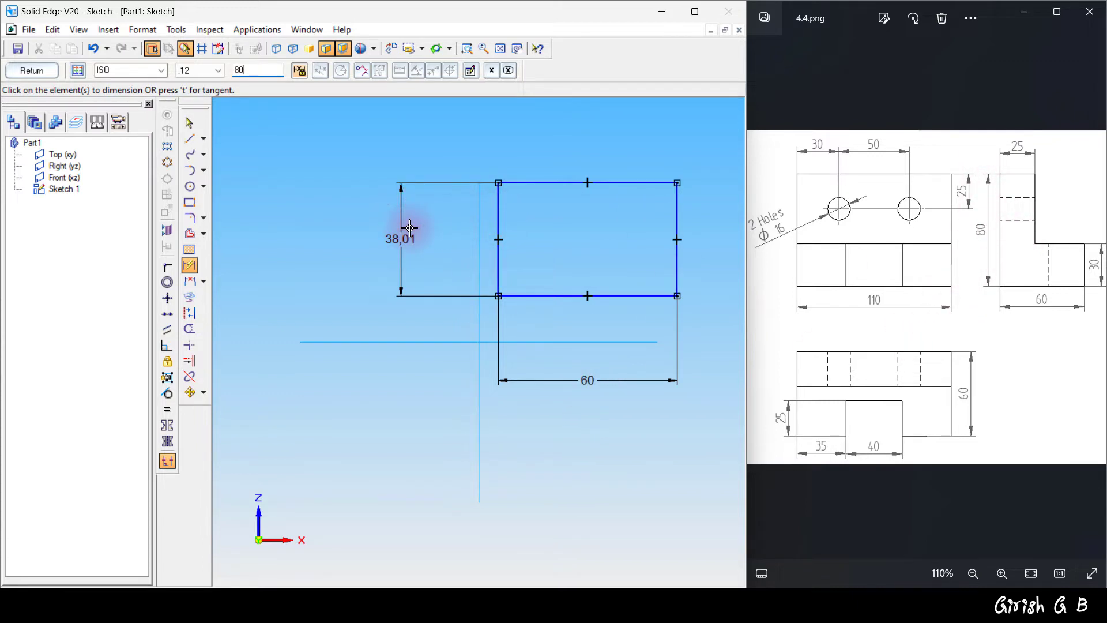
key("Return")
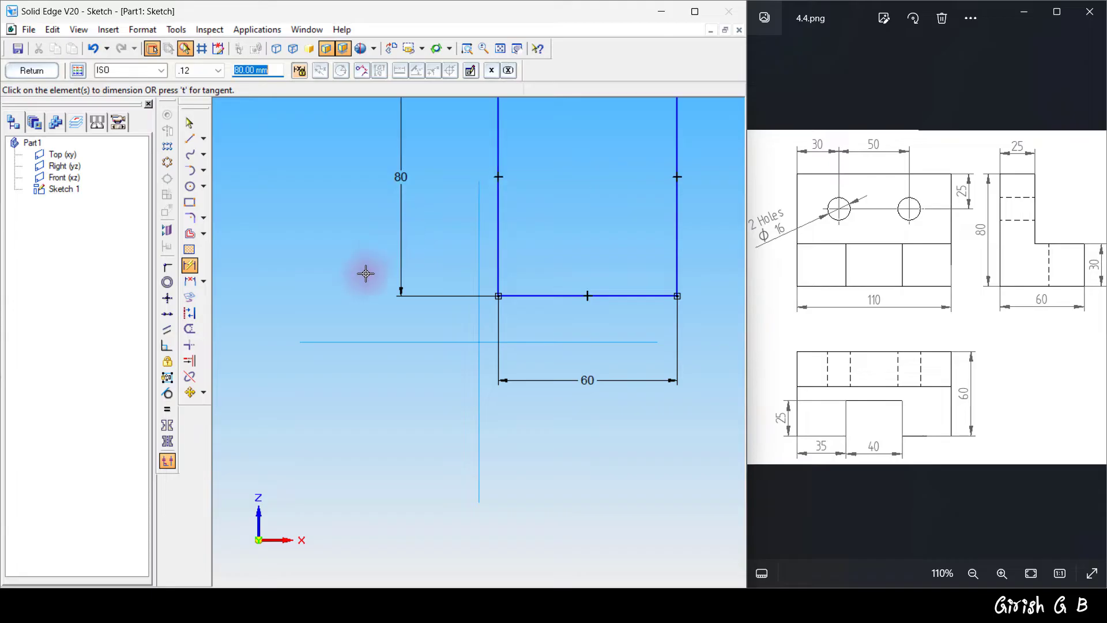
Make the rectangle's bottom edge collinear with the horizontal reference line and its left edge collinear with the vertical one.
left_click(168, 314)
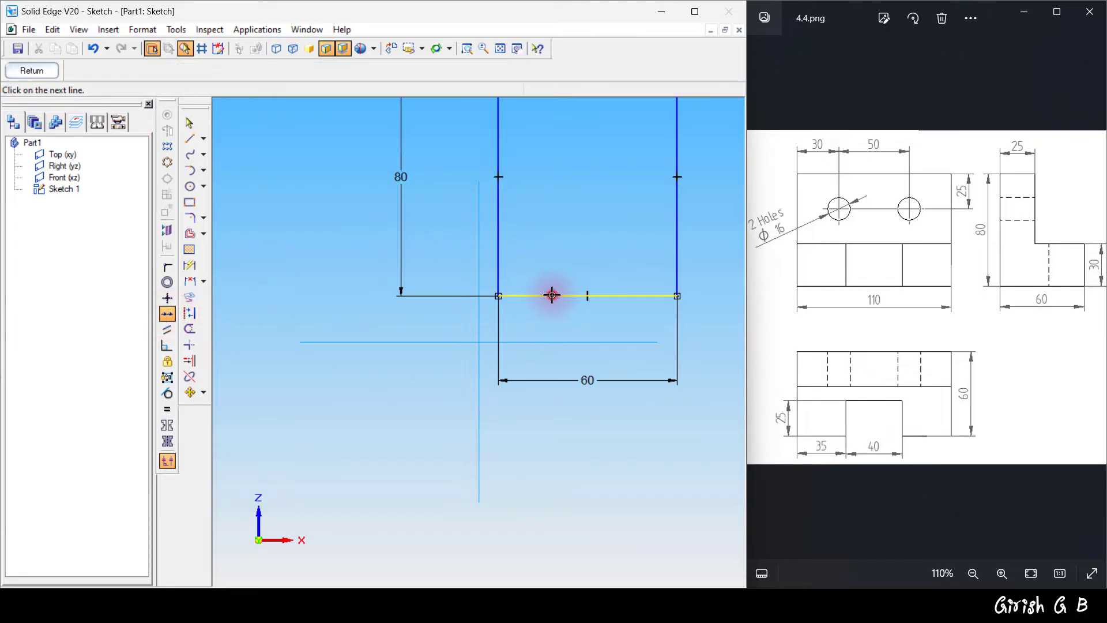
left_click(544, 341)
left_click(500, 266)
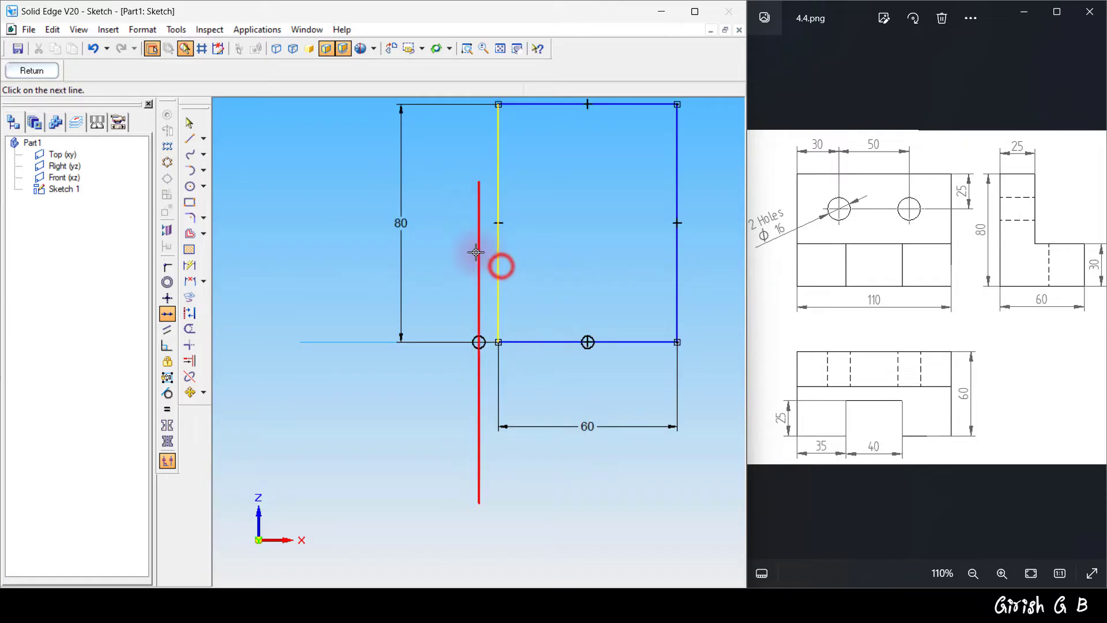
left_click(476, 252)
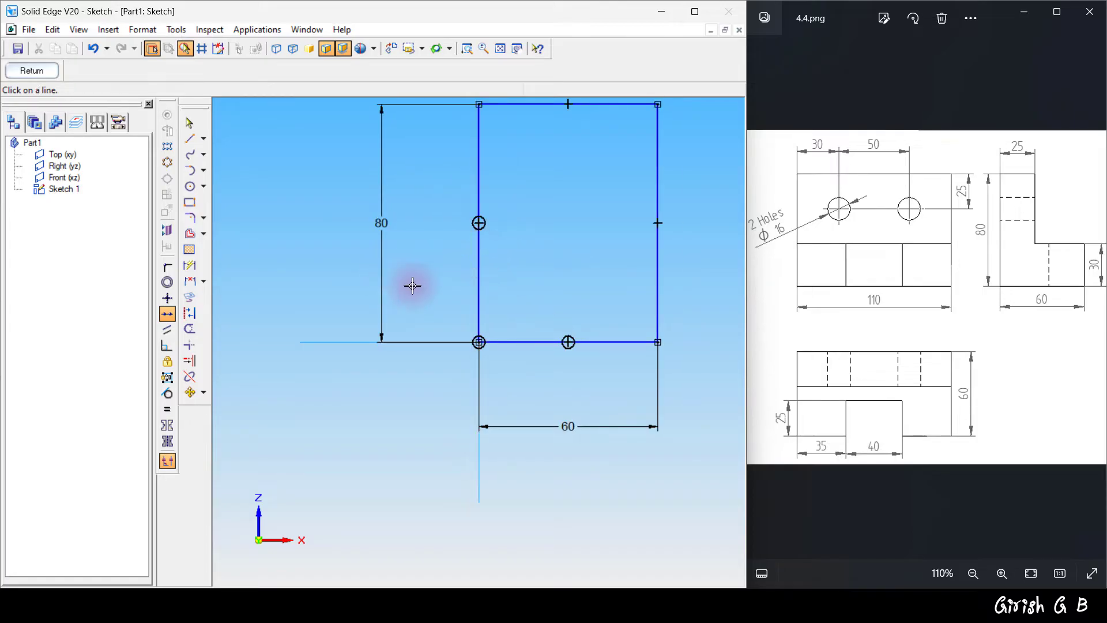
Draw a second rectangle overlapping the first one's upper-right corner and trim the outlines into a closed L-shaped profile.
left_click(518, 48)
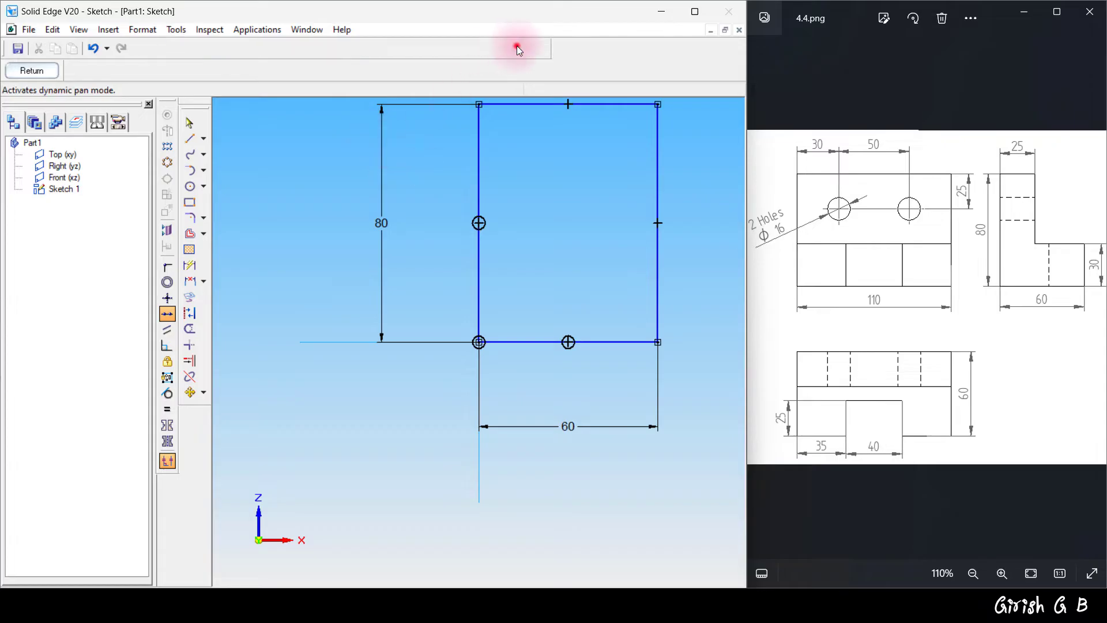
left_click_drag(530, 149, 524, 198)
left_click(189, 201)
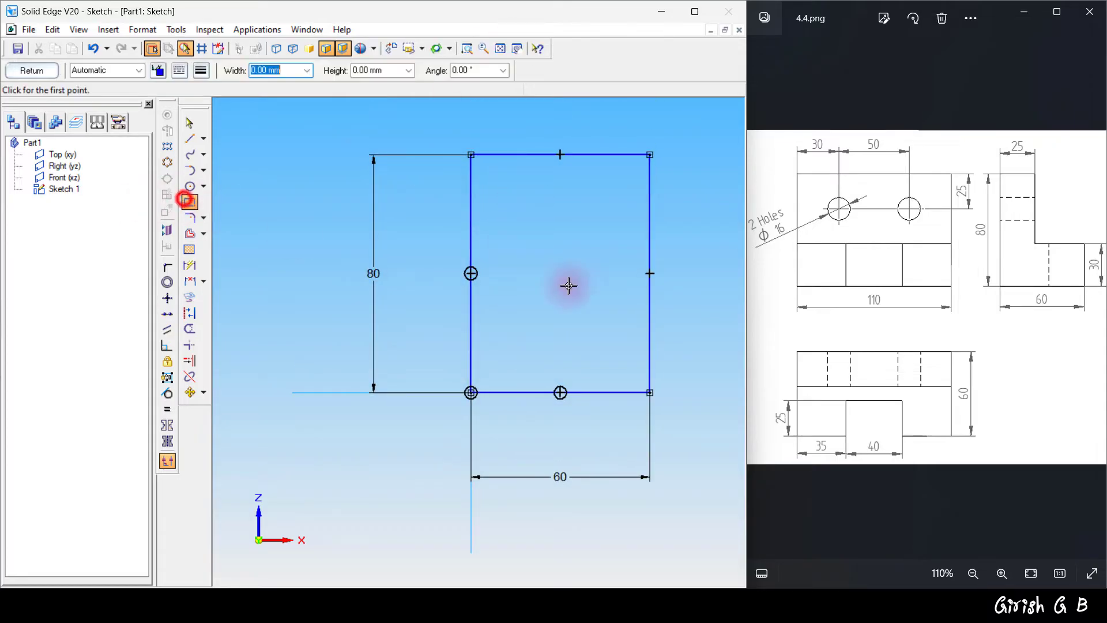
left_click_drag(558, 127, 685, 292)
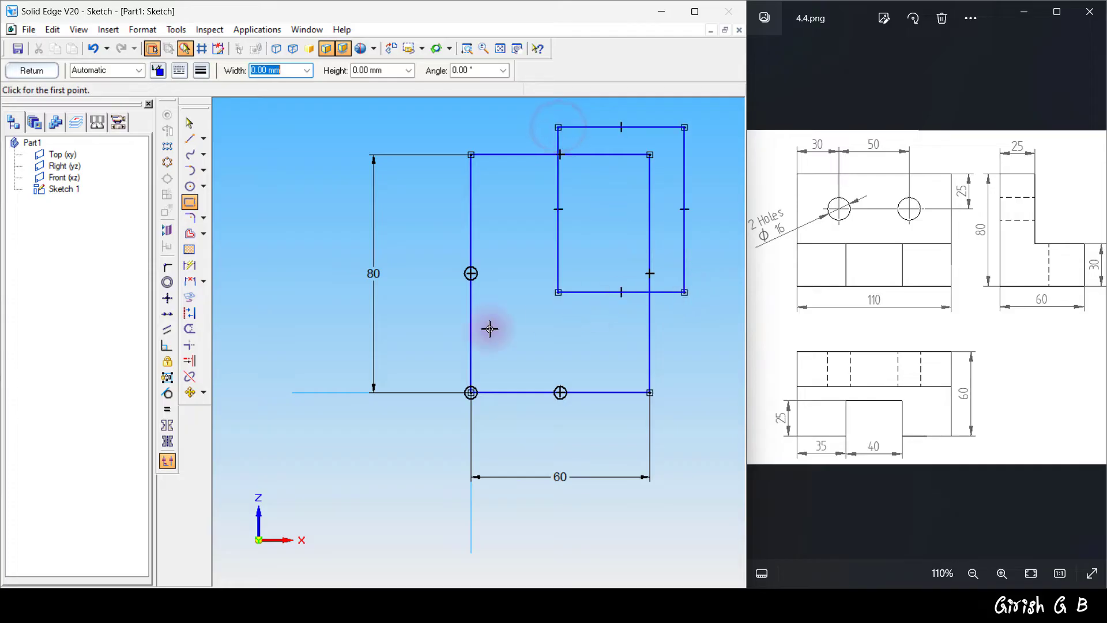
left_click(189, 328)
mouse_move(670, 303)
left_mouse_down()
mouse_move(686, 237)
mouse_move(626, 159)
mouse_move(571, 133)
mouse_move(530, 139)
left_mouse_up()
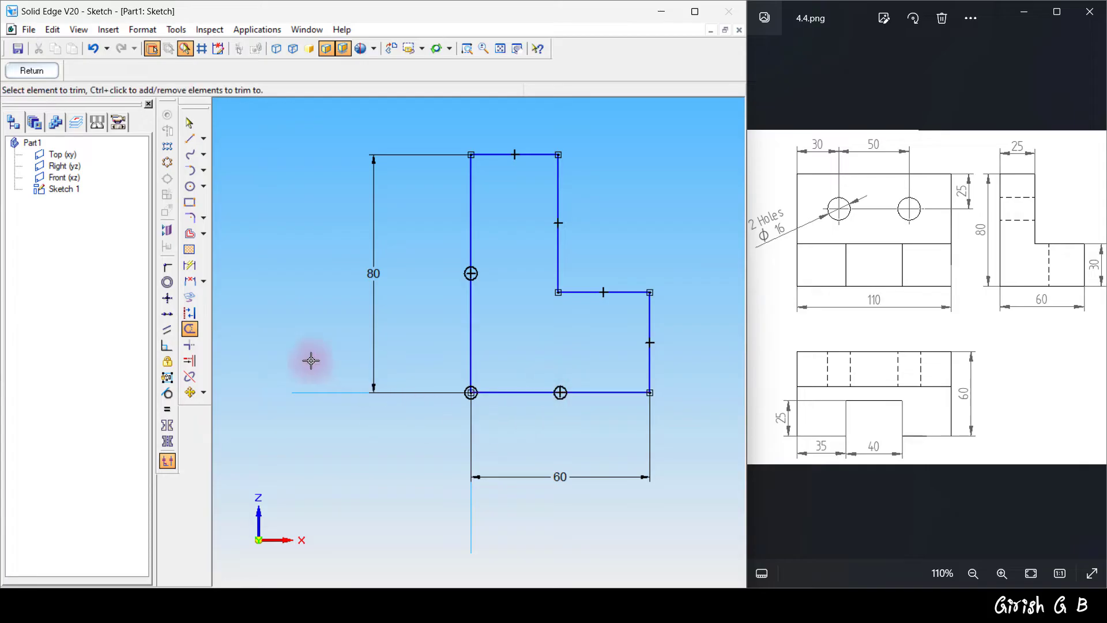
Dimension the L-profile's foot height to 30 mm and its top width to 25 mm, and finish the sketch.
left_click(191, 268)
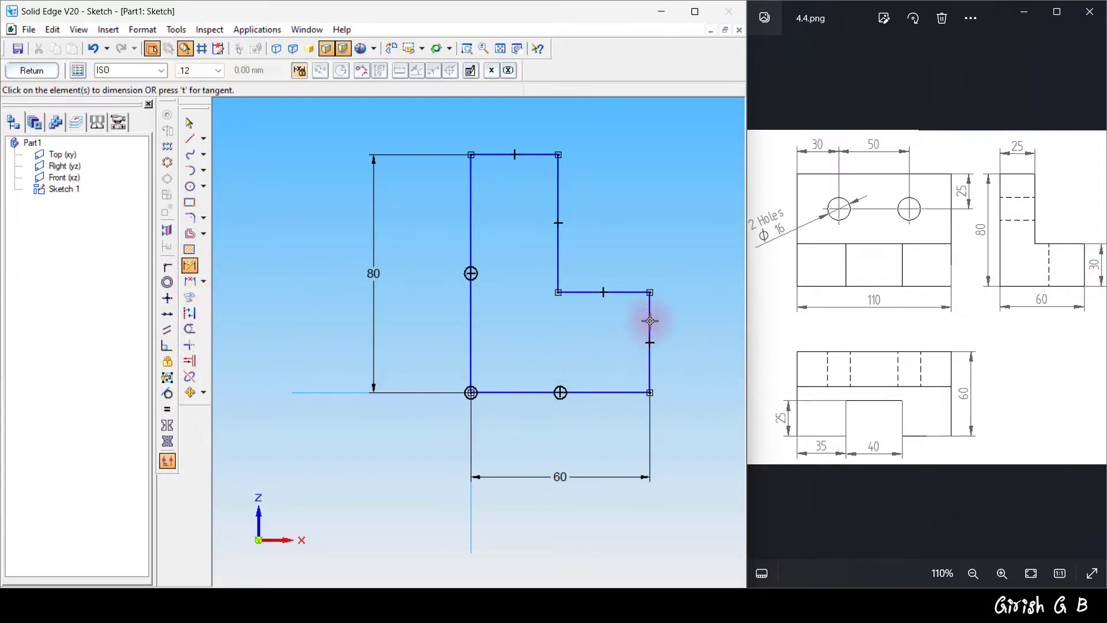
left_click(650, 321)
left_click(698, 328)
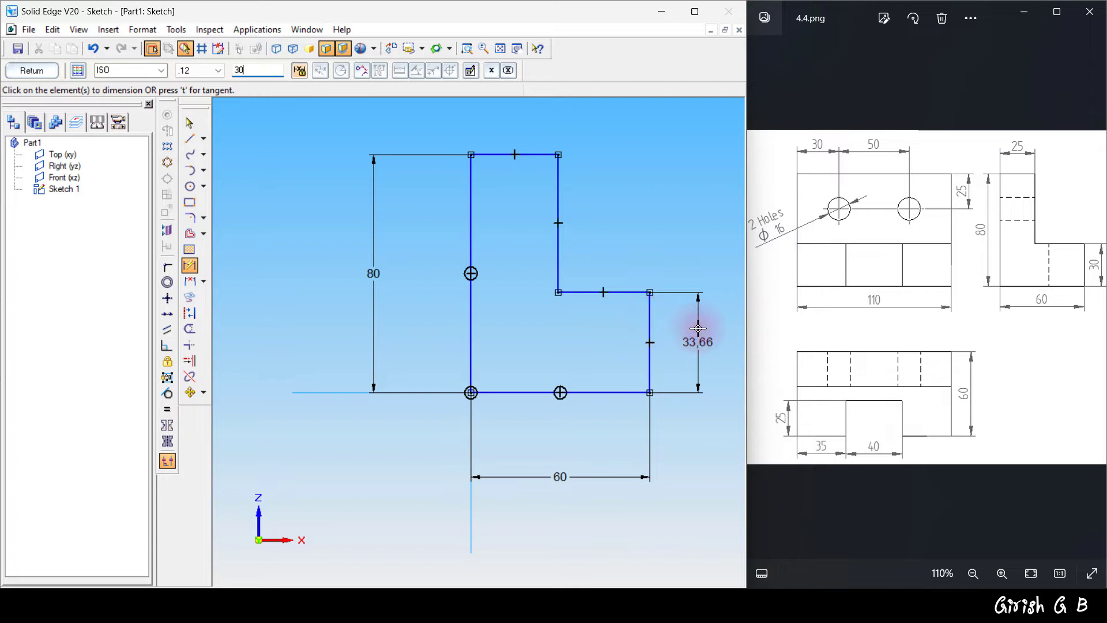
key("Return")
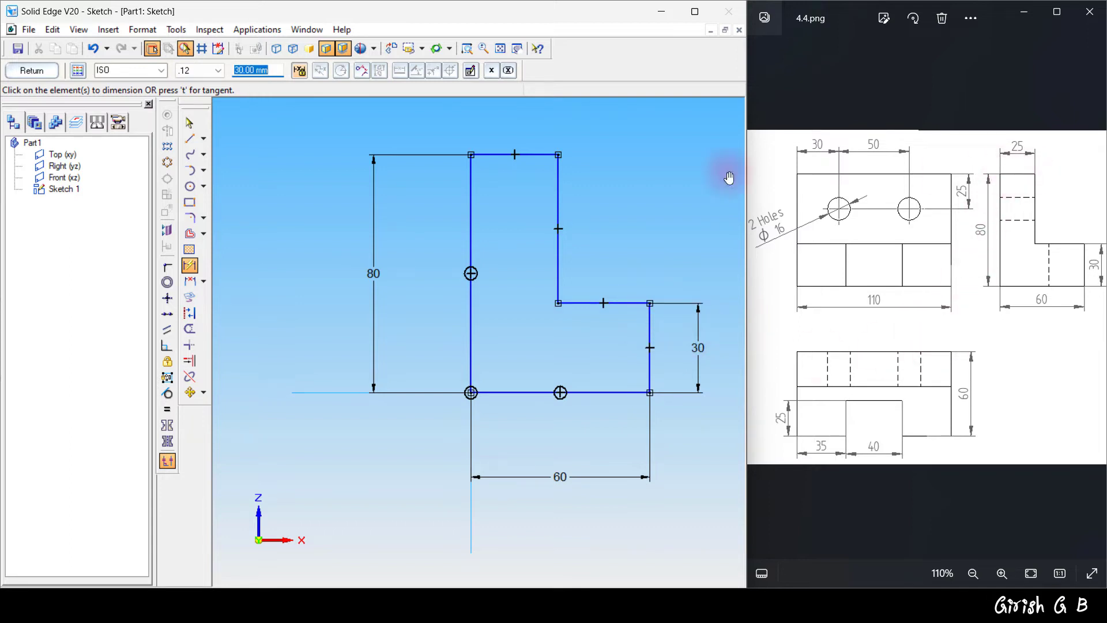
left_click(525, 155)
left_click(528, 127)
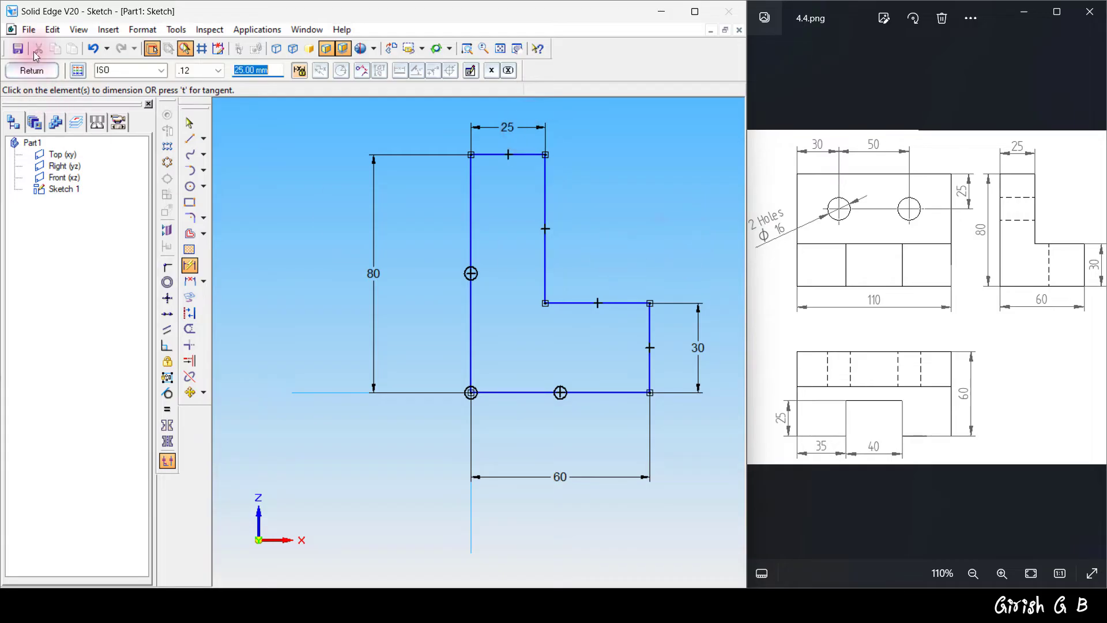
left_click(33, 70)
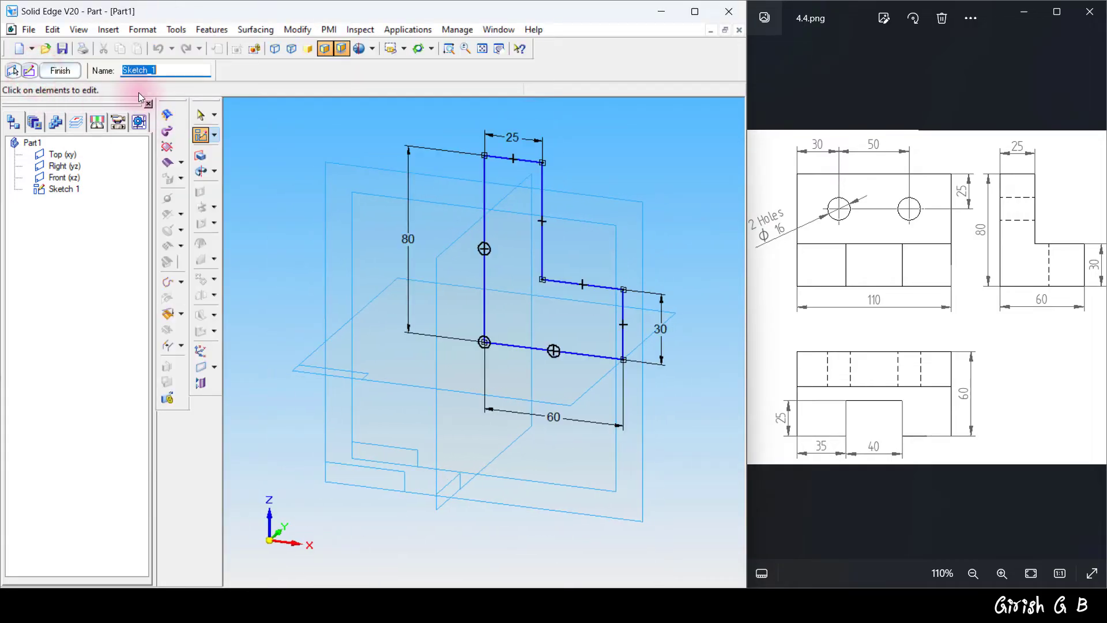
left_click(49, 70)
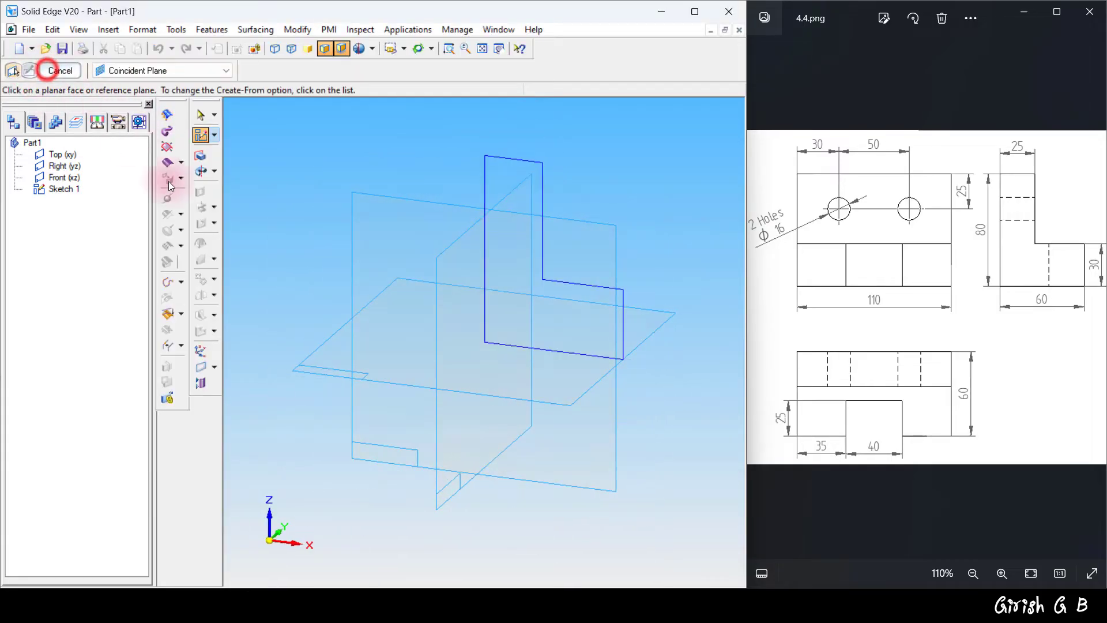
Extrude the L-shaped sketch symmetrically on both sides of its plane to a total distance of 110 mm.
left_click(200, 155)
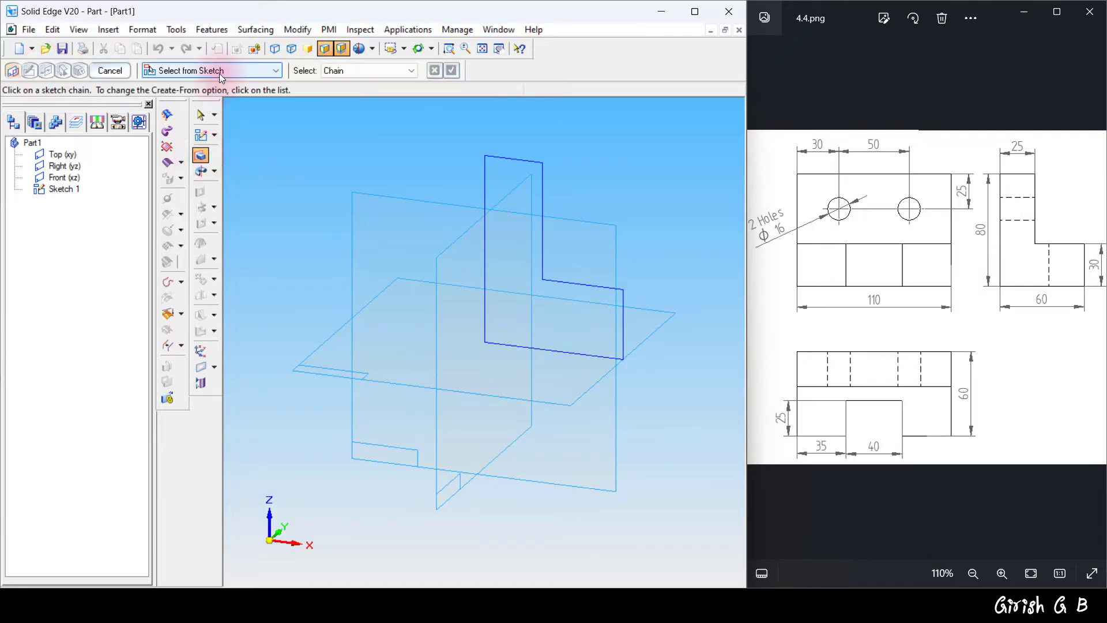
left_click(533, 165)
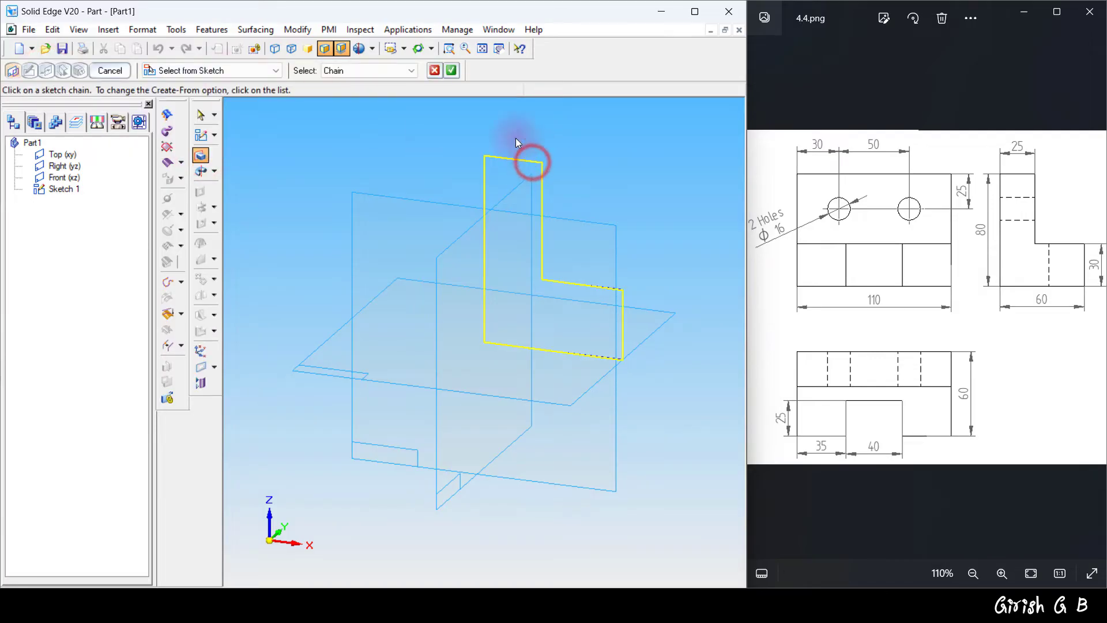
left_click(451, 70)
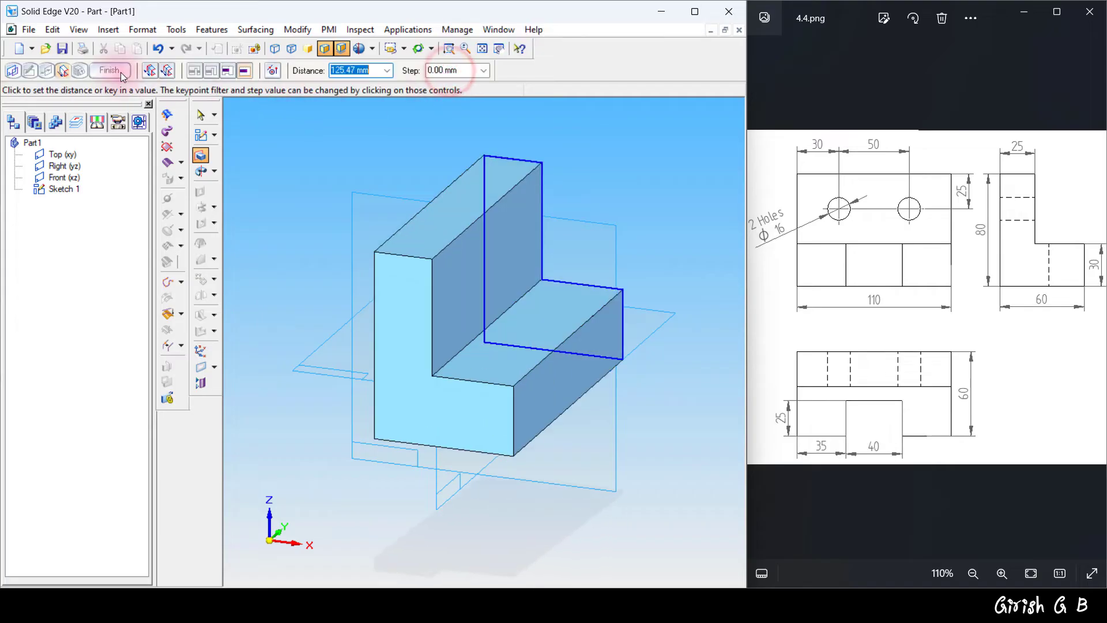
left_click(168, 72)
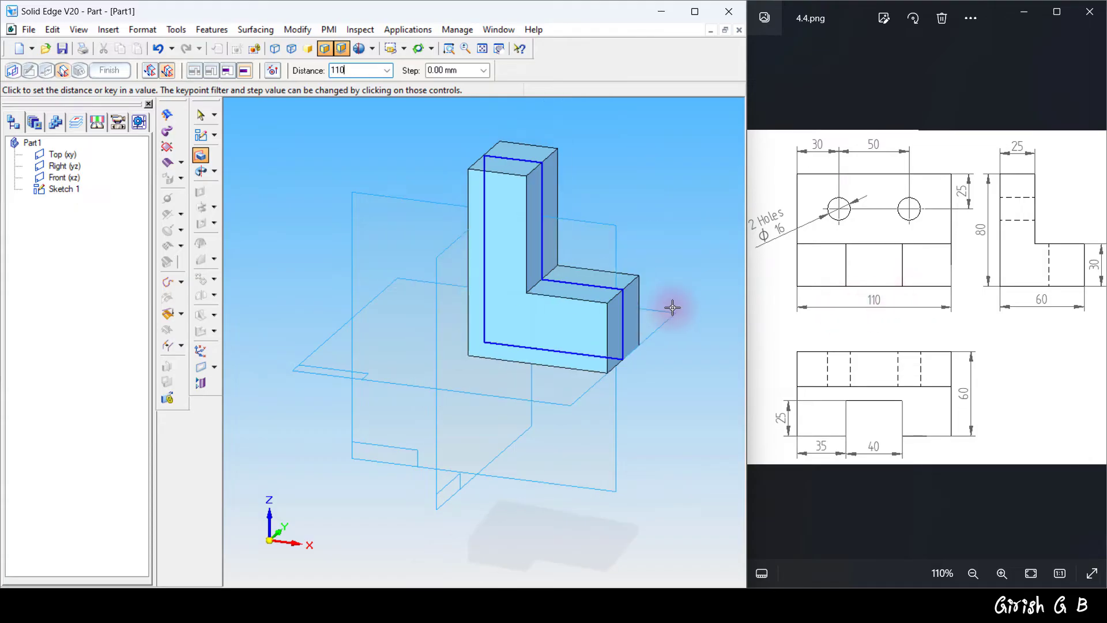
left_click(672, 308)
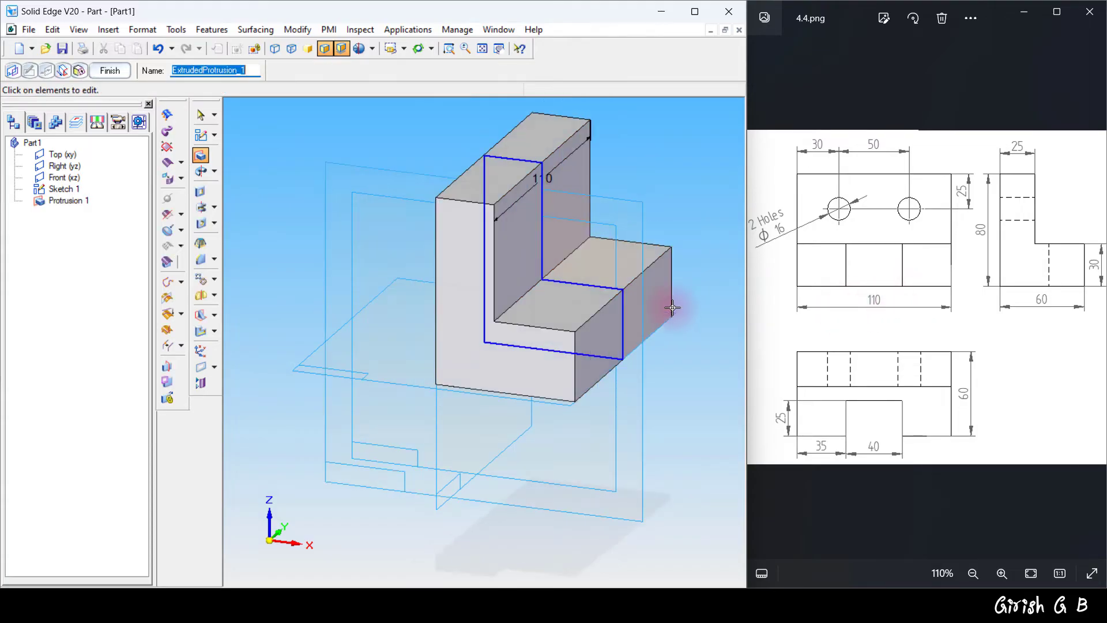
left_click(110, 69)
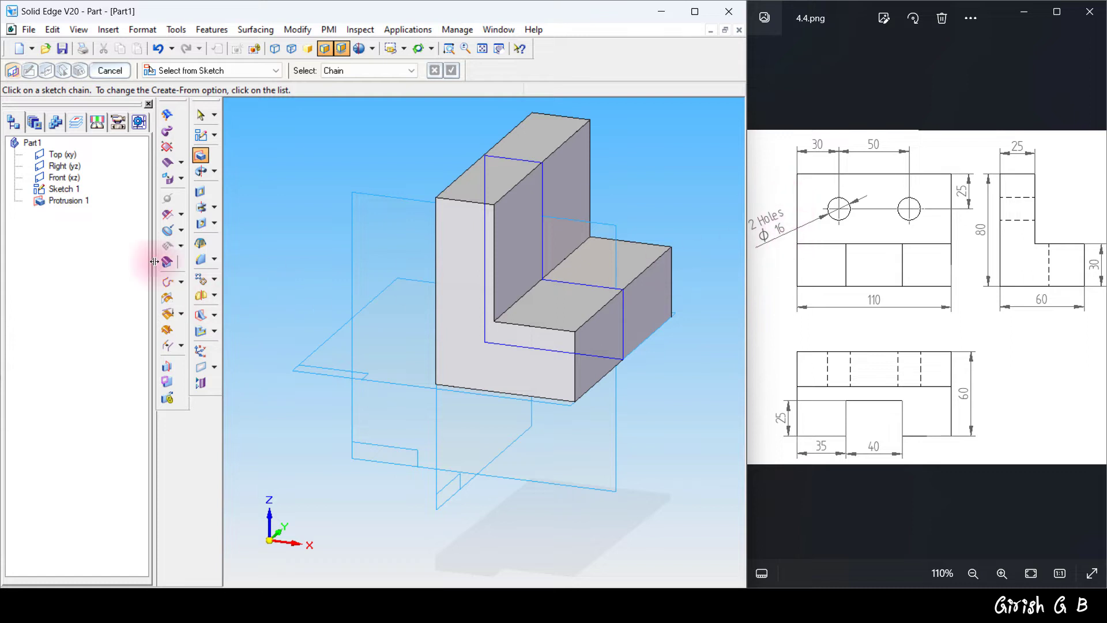
Hide all sketches in the part.
right_click(57, 247)
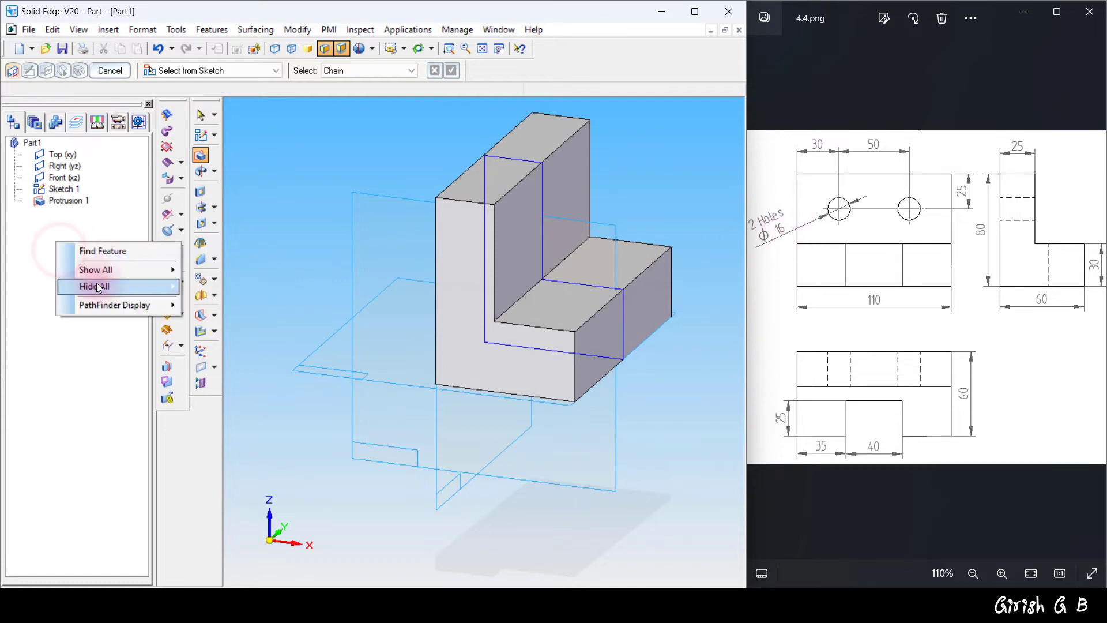
left_click(95, 284)
left_click(207, 318)
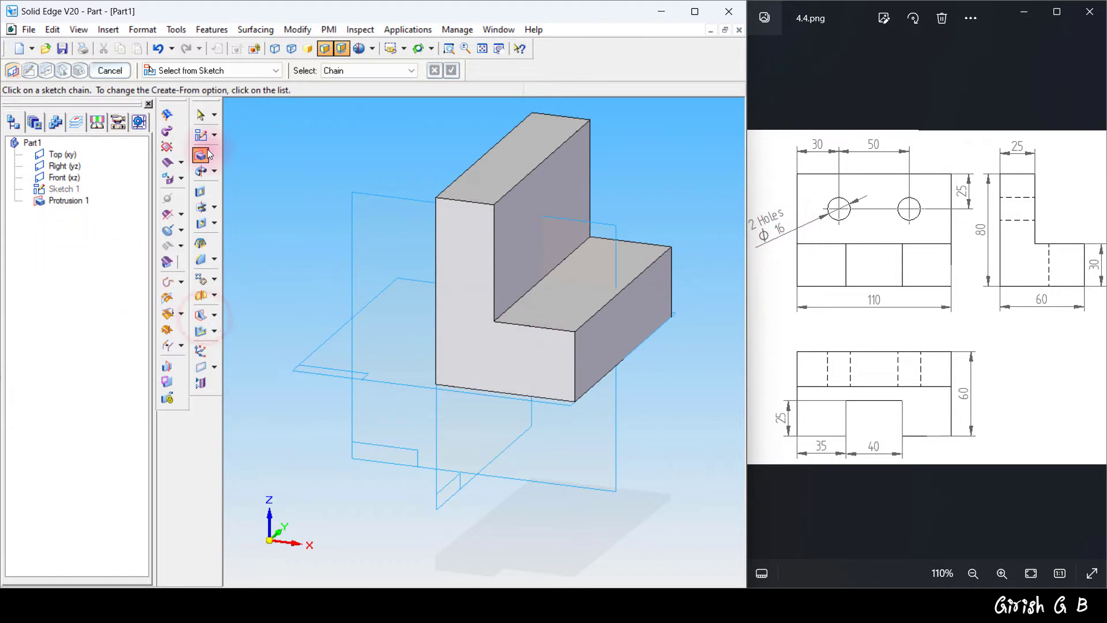
Begin a simple 16 mm diameter Hole feature on the upright's inner face and place two horizontally aligned hole circles.
left_click(201, 224)
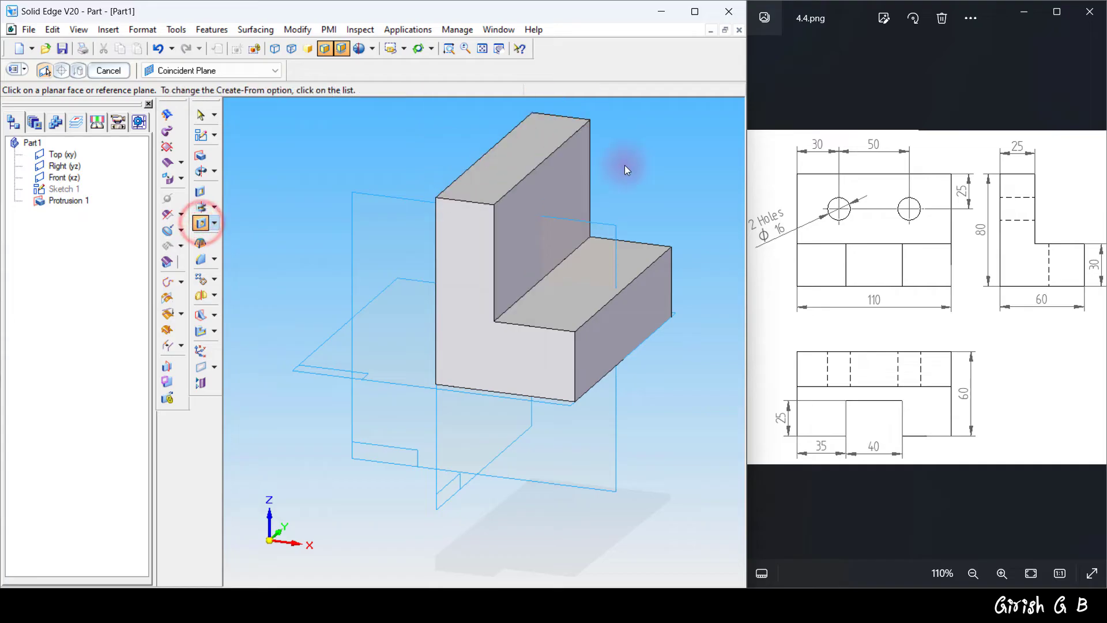
left_click(574, 180)
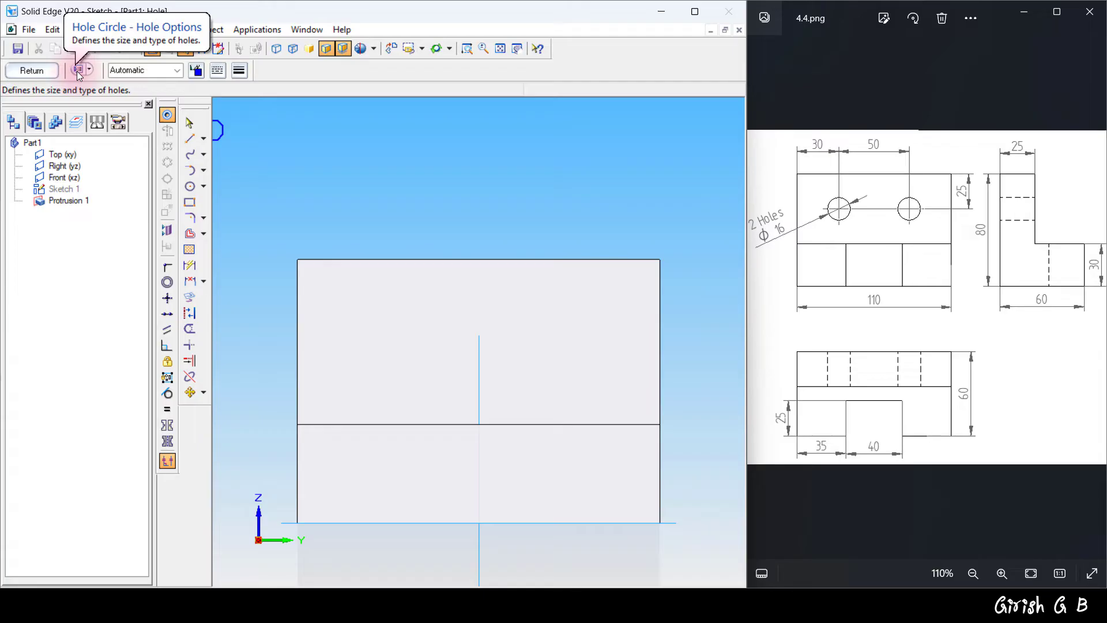
left_click(77, 69)
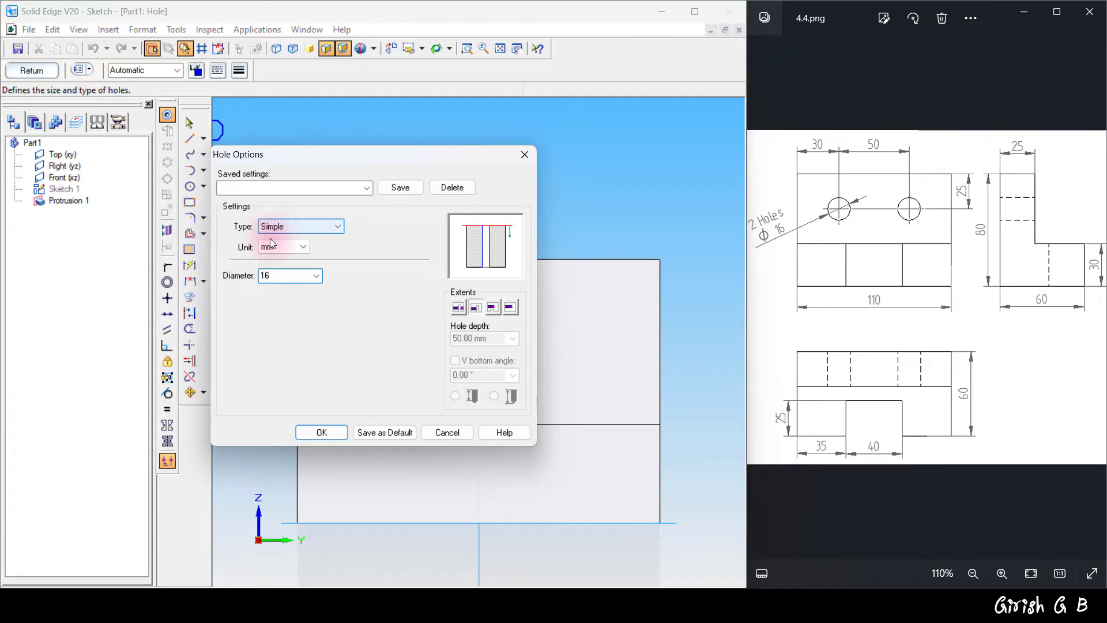
left_click(322, 433)
left_click(378, 355)
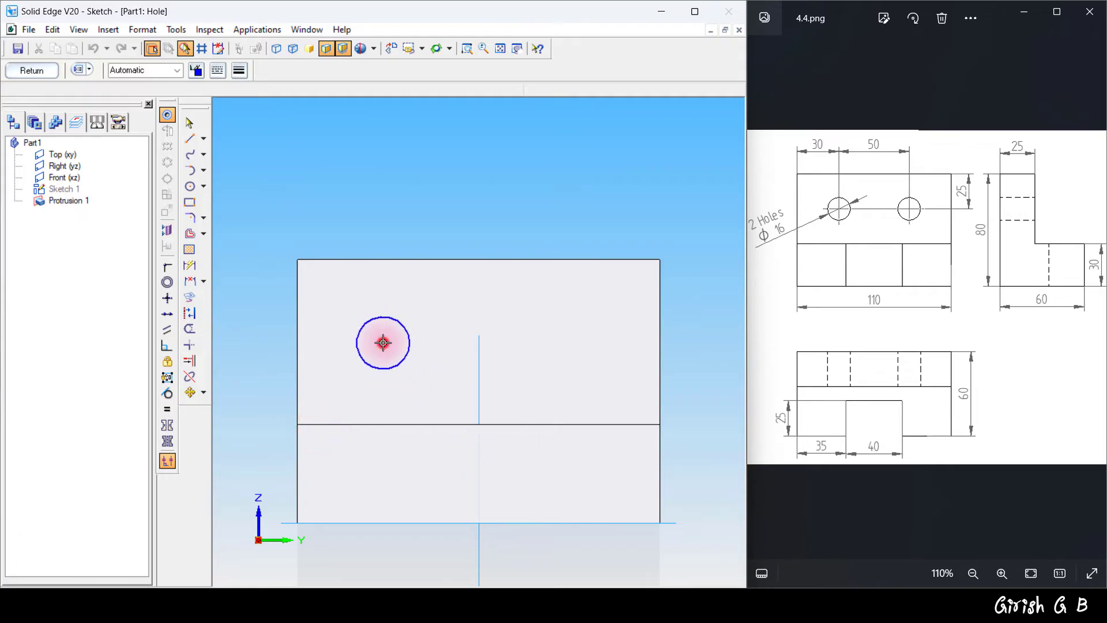
left_click(383, 342)
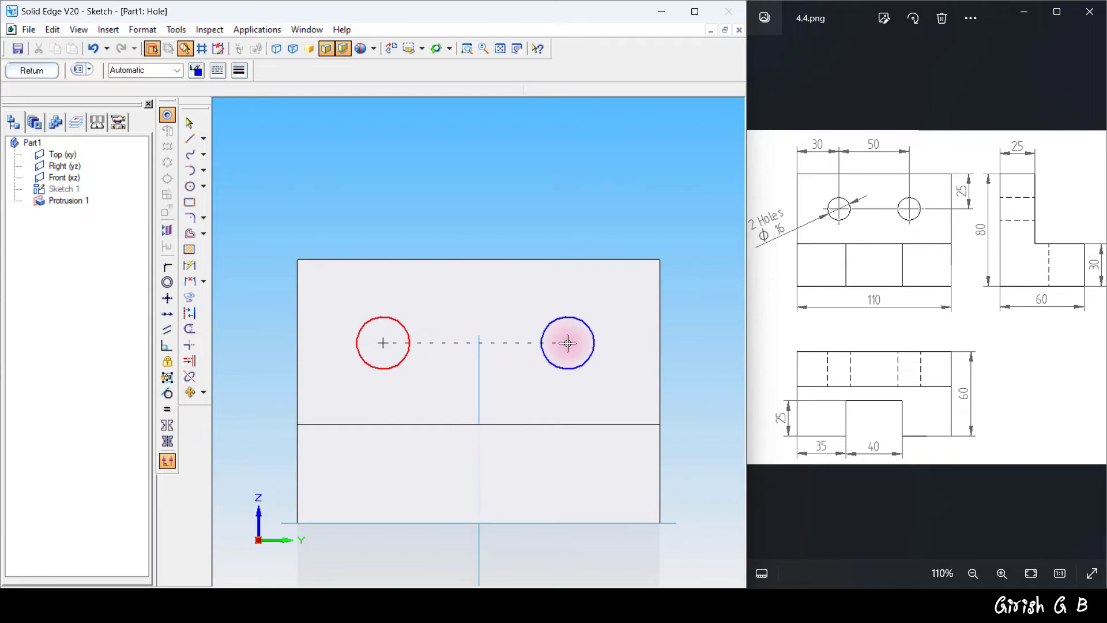
left_click(568, 344)
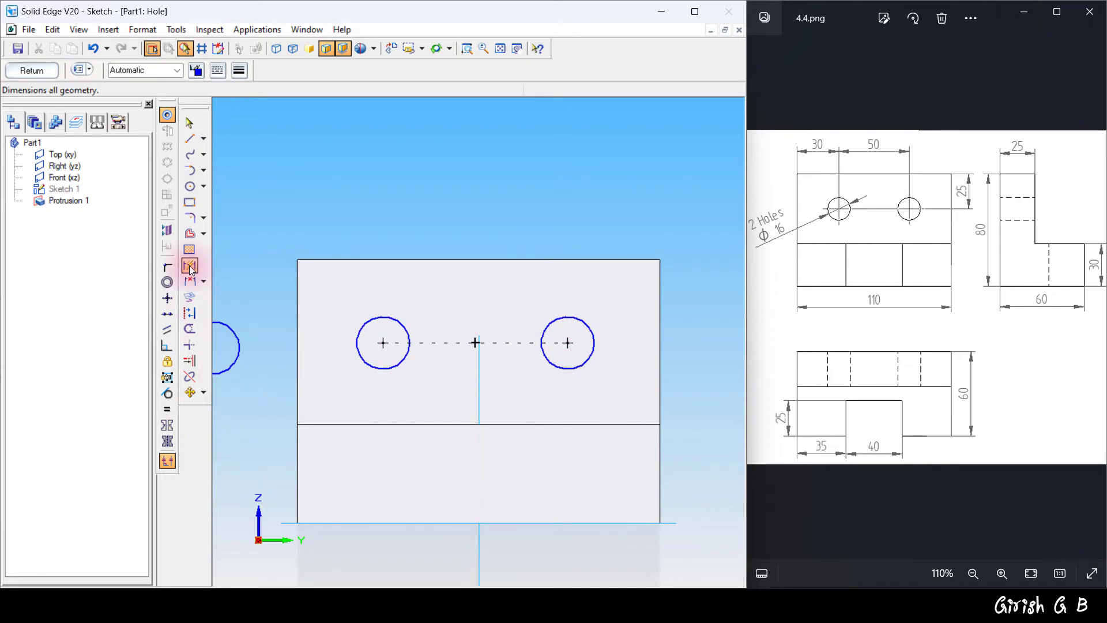
Dimension the first hole's centre 30 mm horizontally from the nearer side edge of the upright.
left_click(190, 266)
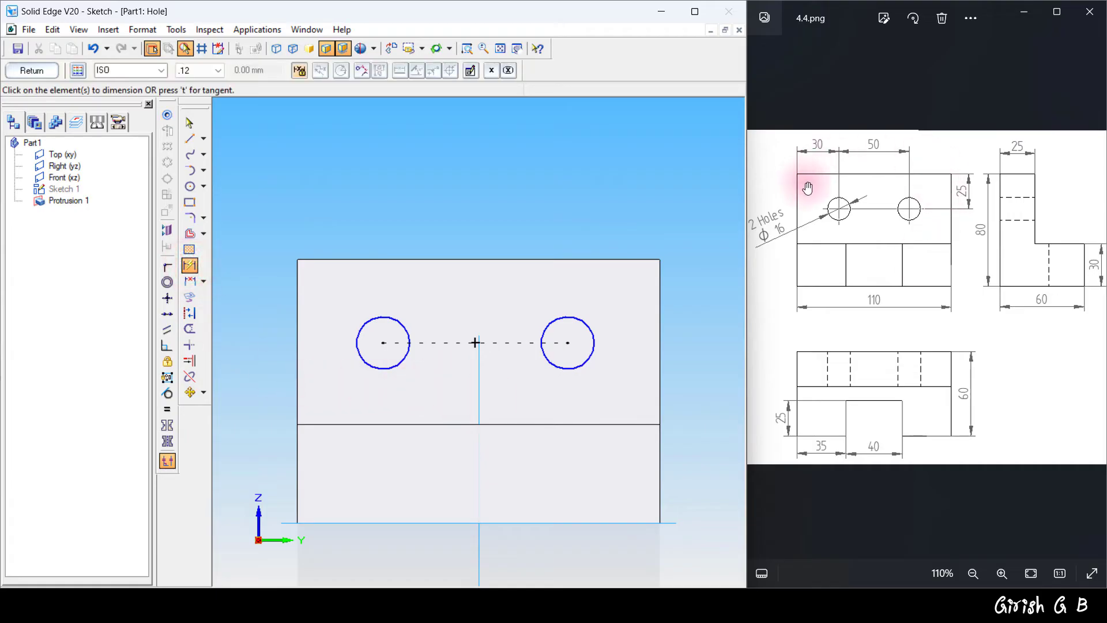
left_click(300, 307)
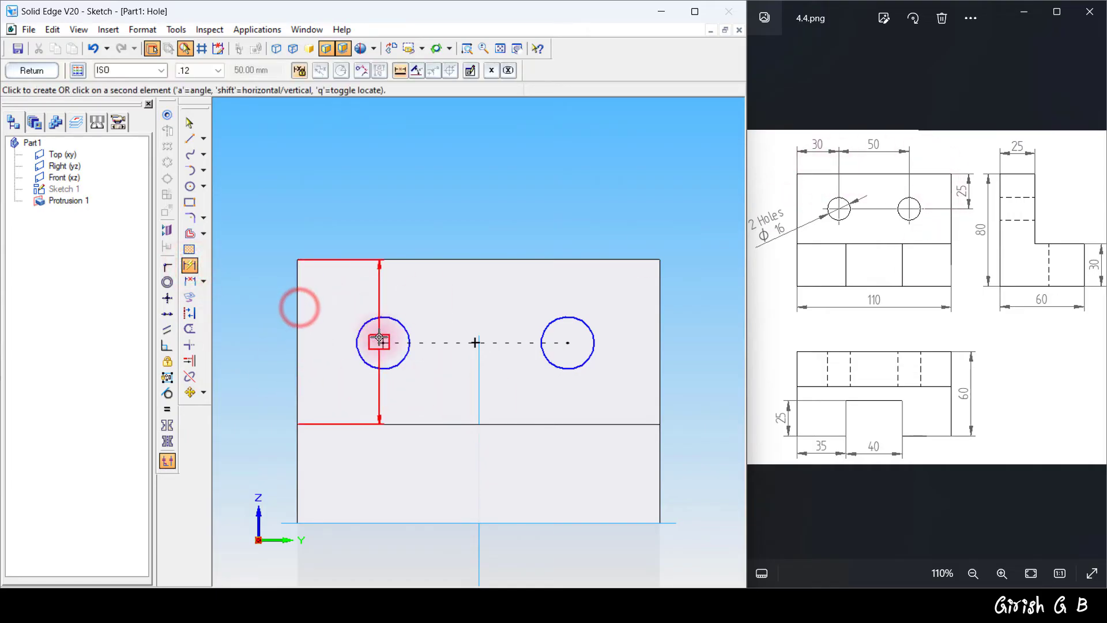
left_click(379, 340)
left_click(370, 214)
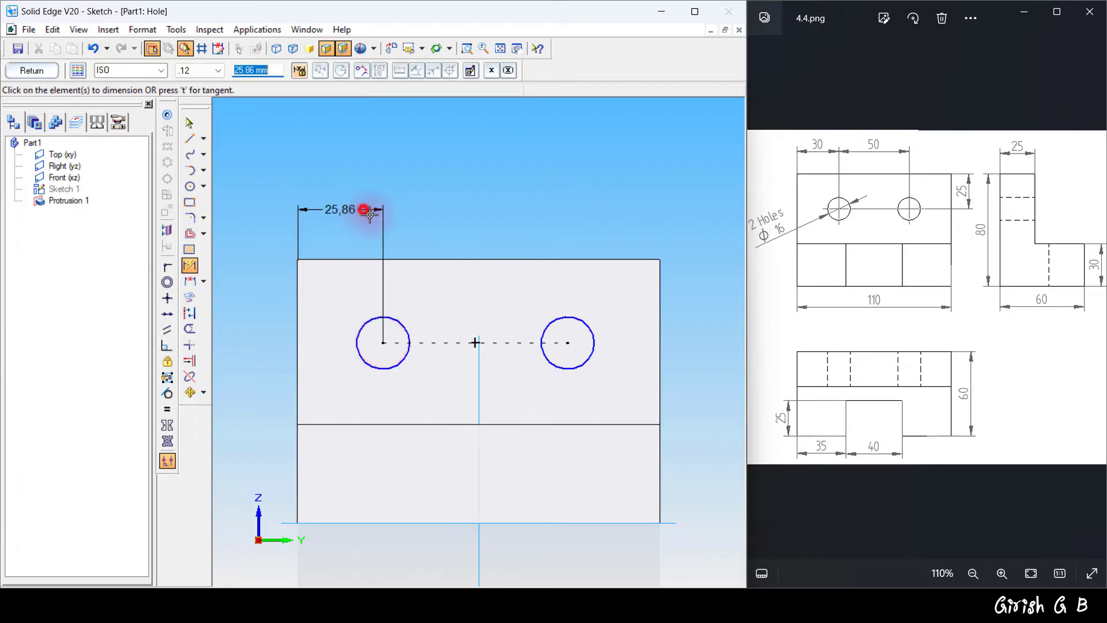
type("30")
key("Return")
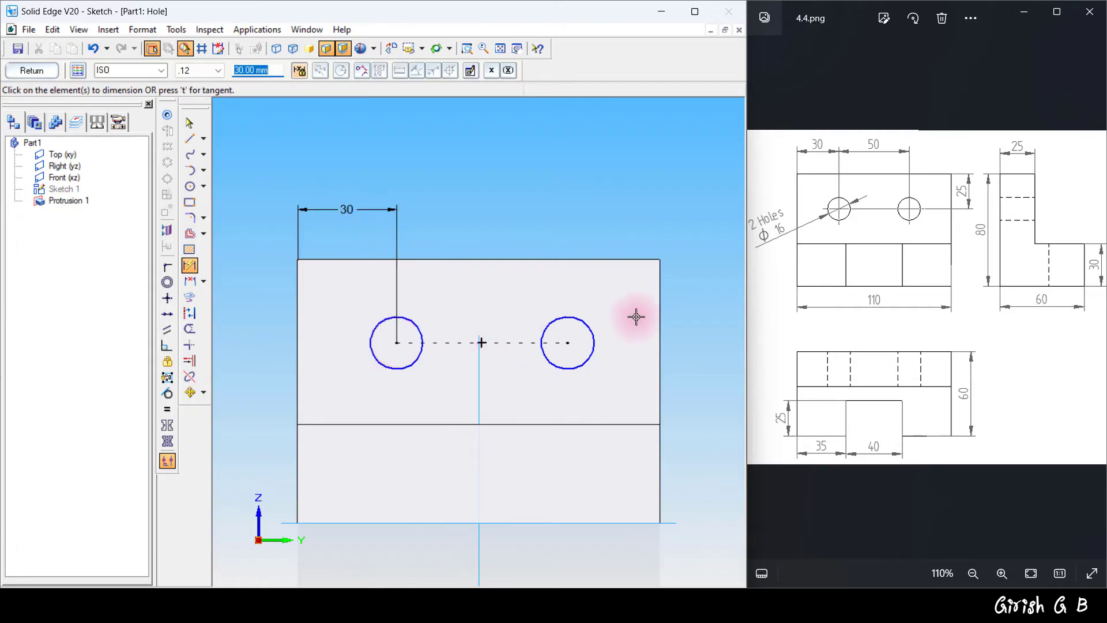
Dimension the horizontal spacing between the two hole centres to 50 mm.
left_click(408, 325)
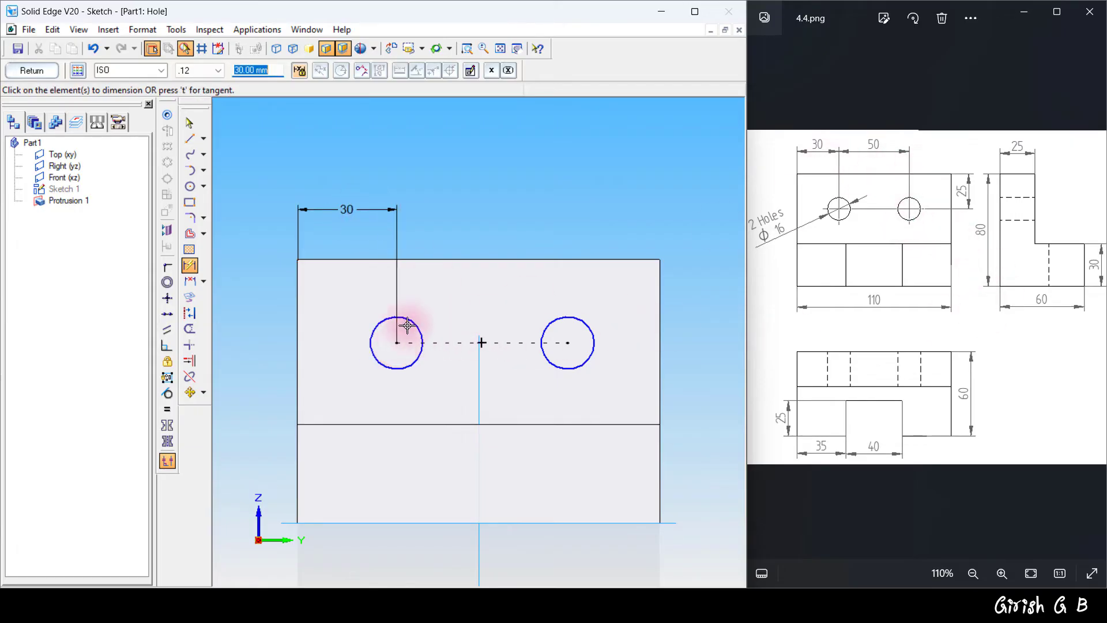
left_click(567, 316)
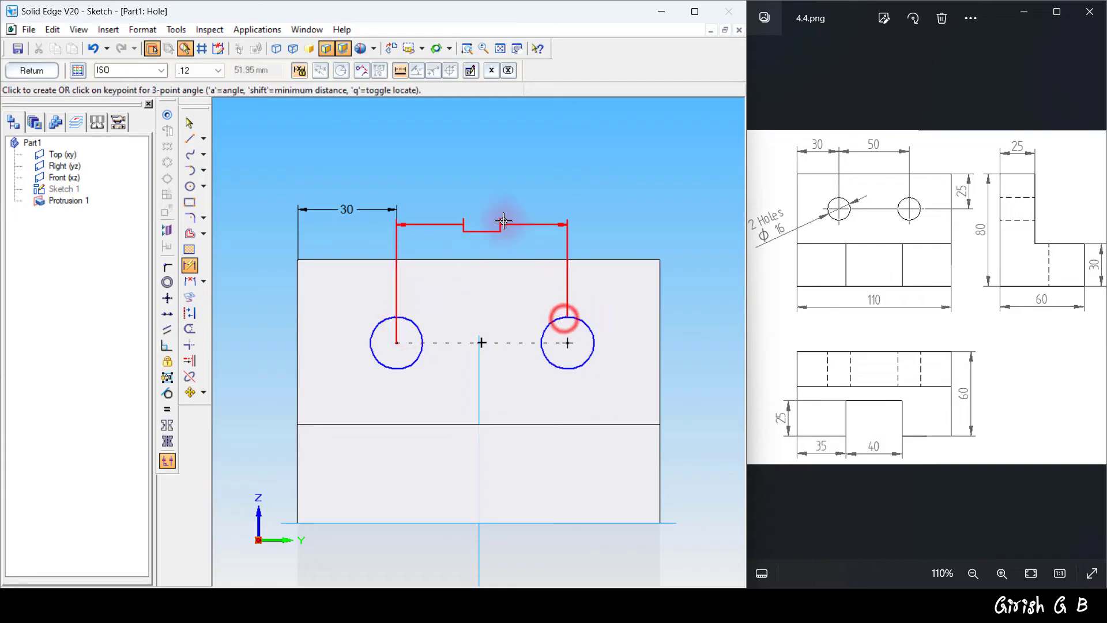
left_click(508, 210)
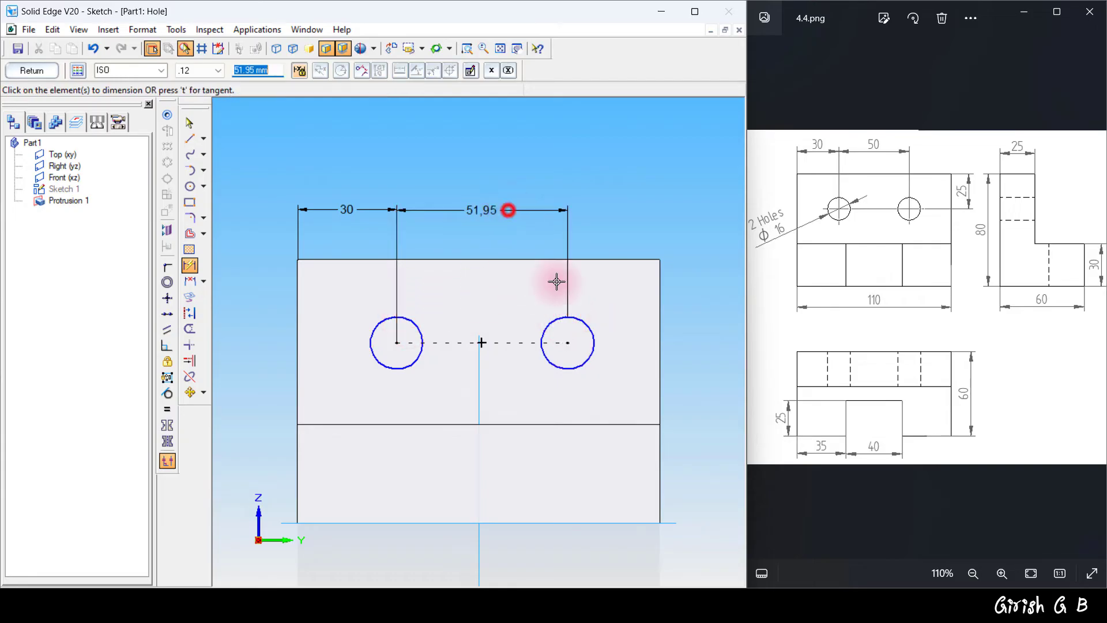
type("50")
key("Return")
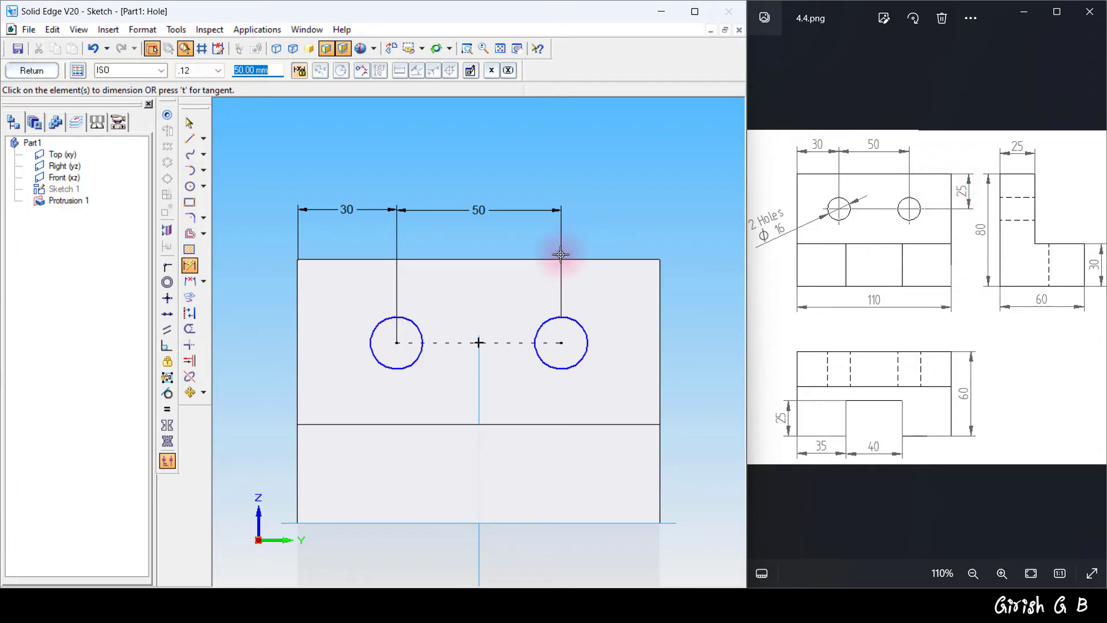
Dimension the second hole's centre 25 mm below the upright's top edge.
left_click(599, 258)
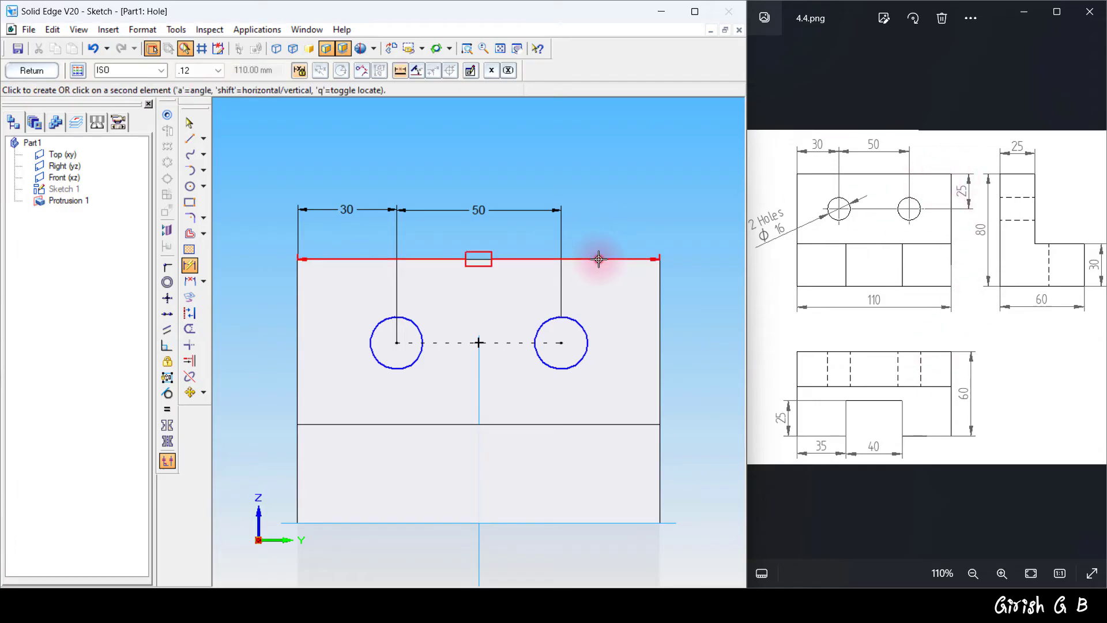
left_click(564, 343)
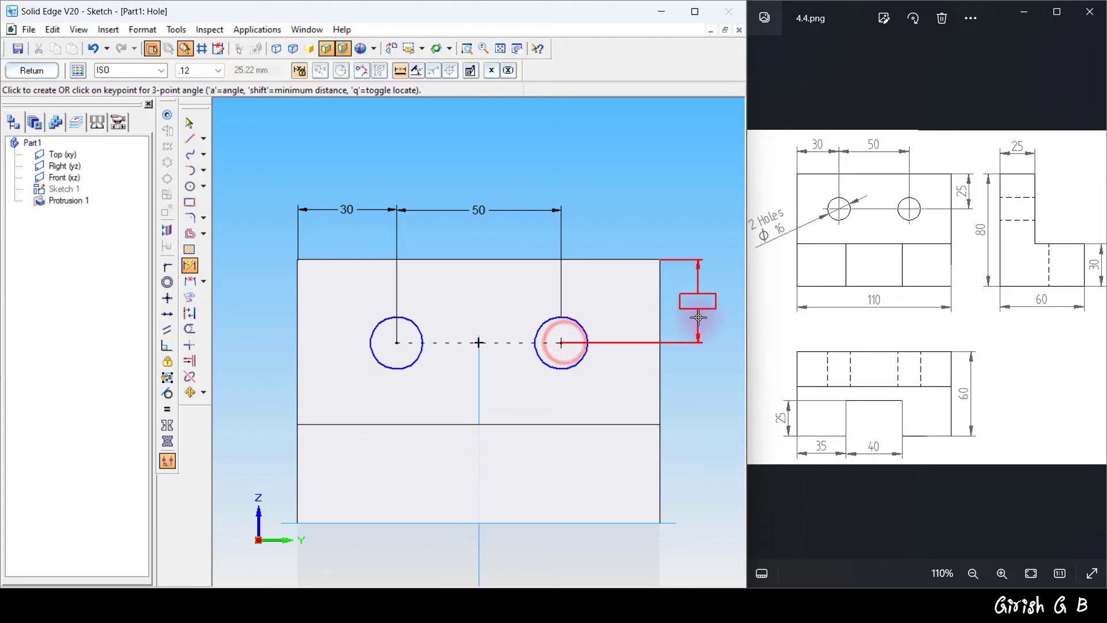
left_click(698, 317)
key("Return")
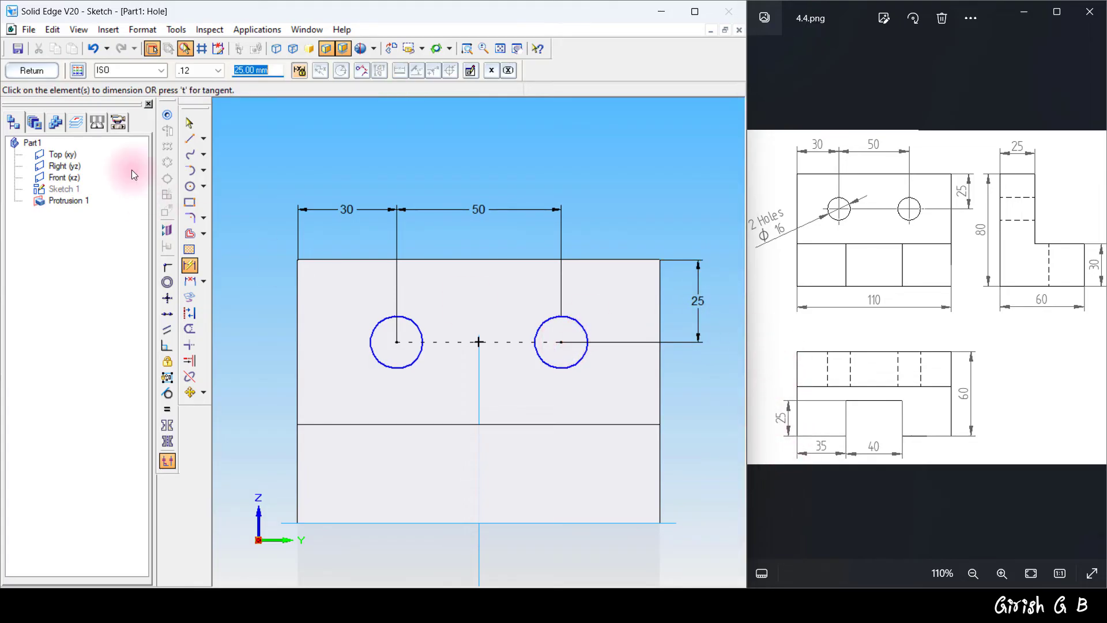
Finish the hole sketch and cut both holes through the upright towards its back face.
left_click(40, 70)
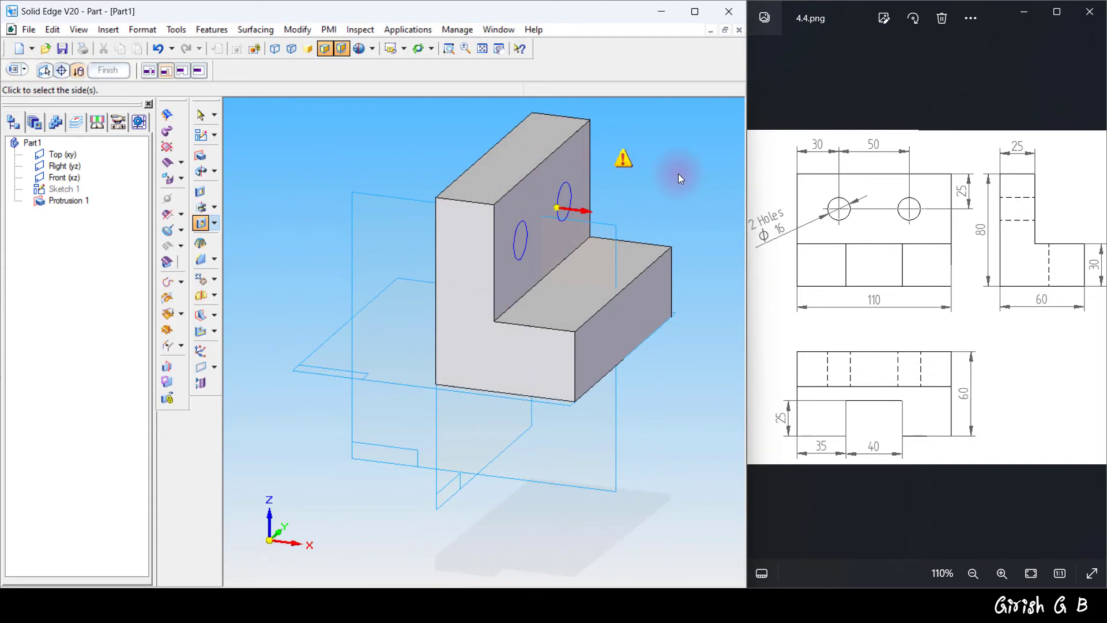
left_click(351, 150)
left_click(109, 70)
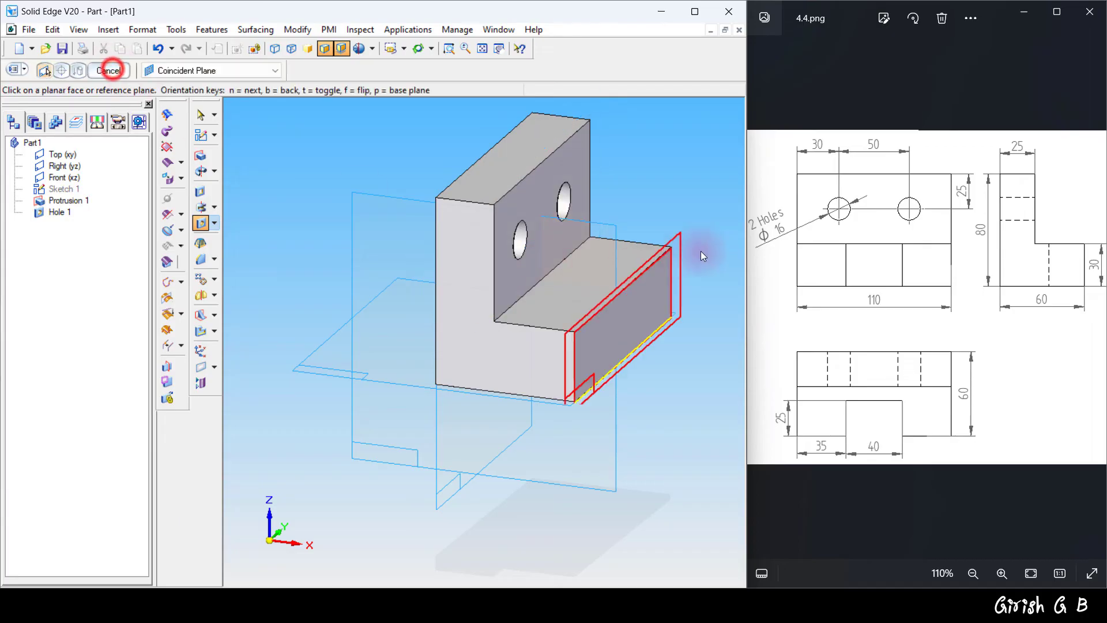
Start a sketch on the foot's top face and draw a rectangle extending past the foot's front edge.
mouse_move(677, 200)
middle_mouse_down()
mouse_move(593, 206)
mouse_move(662, 198)
middle_mouse_up()
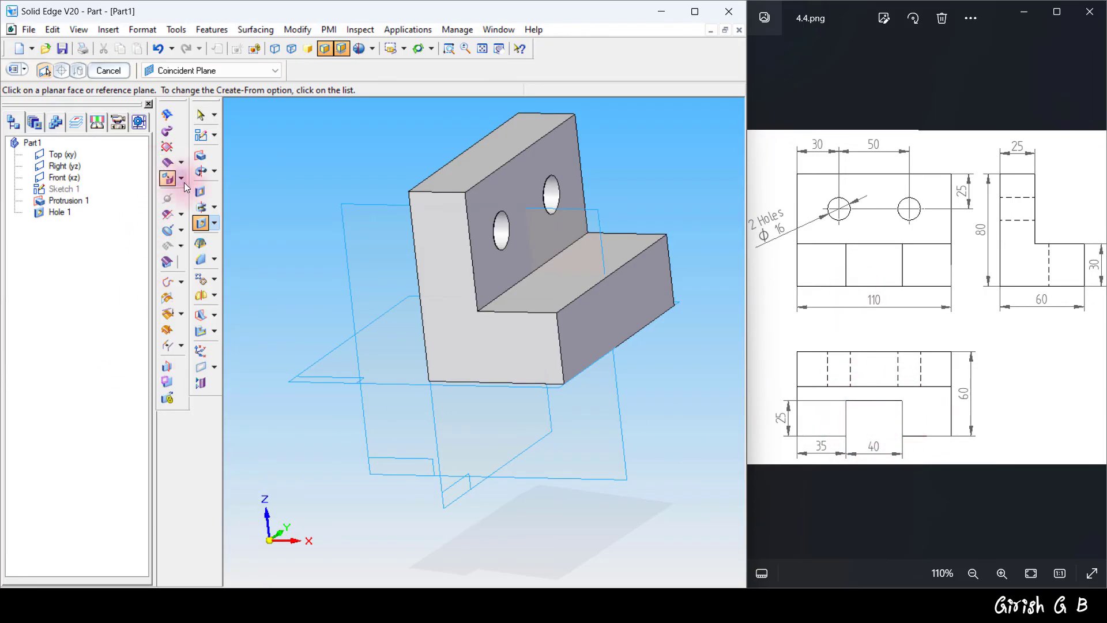
left_click(202, 137)
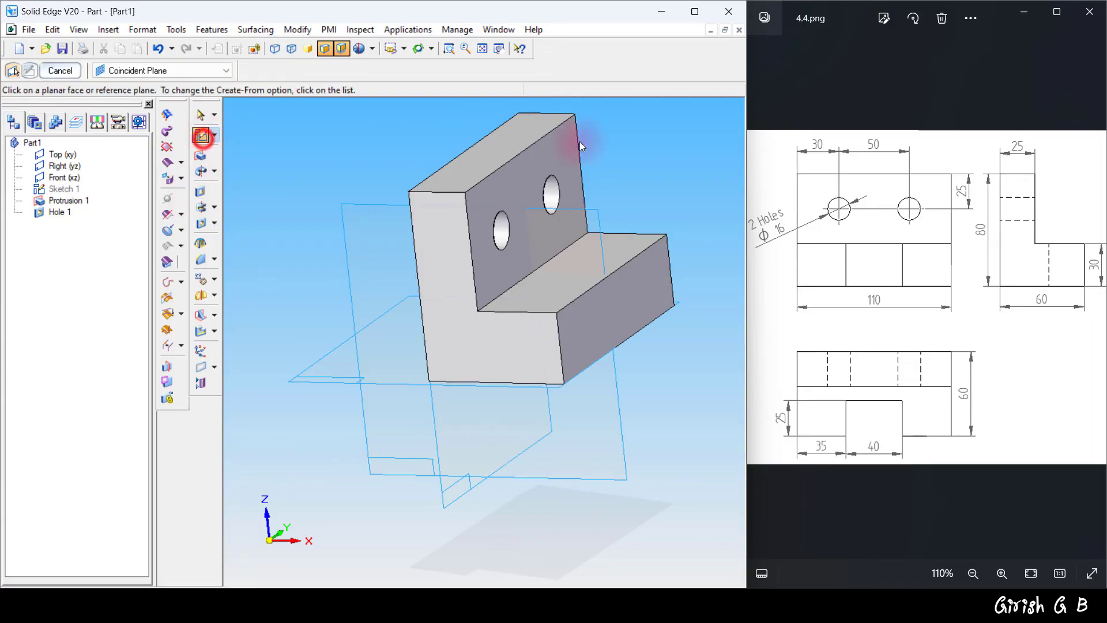
left_click(621, 252)
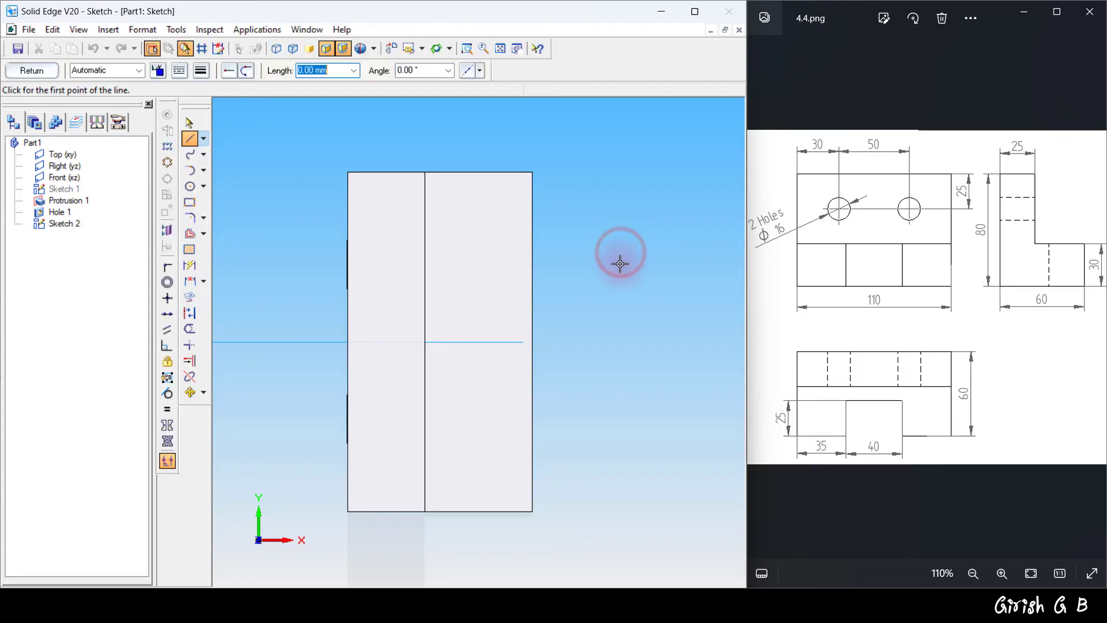
left_click(190, 202)
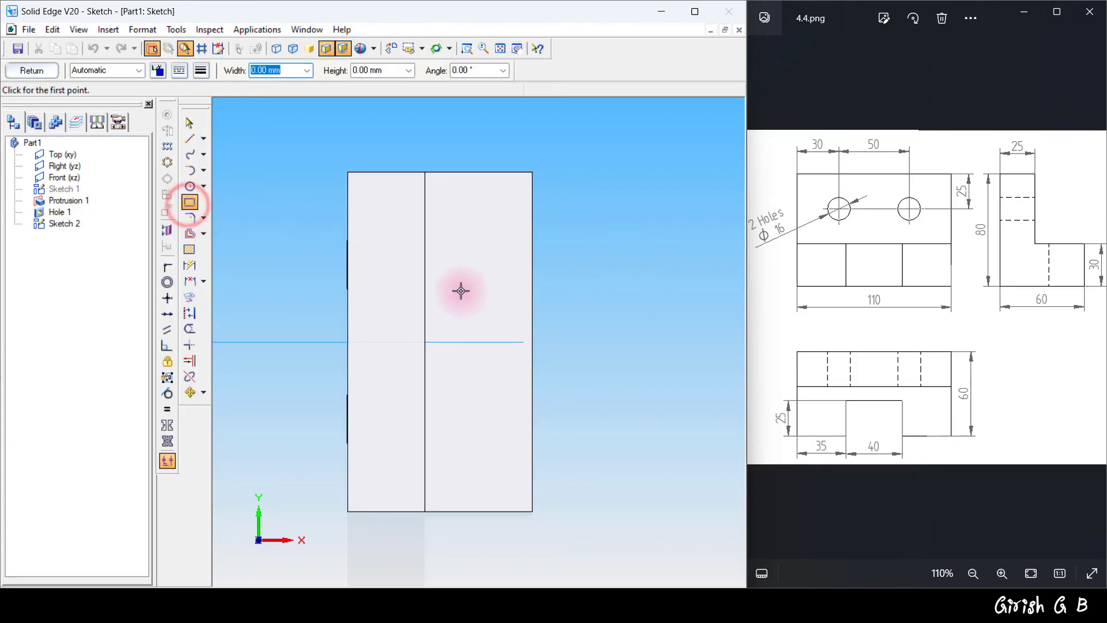
left_click_drag(461, 291, 596, 383)
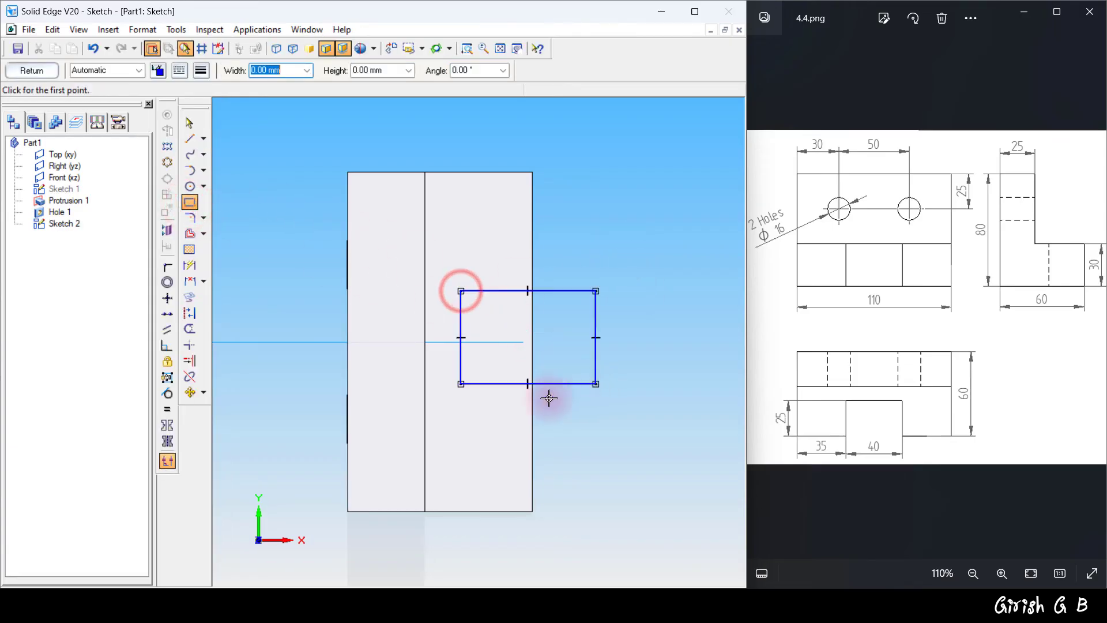
Dimension the rectangle 35 mm from the bracket's end edge and set its size along the foot's front edge to 40 mm.
left_click(191, 267)
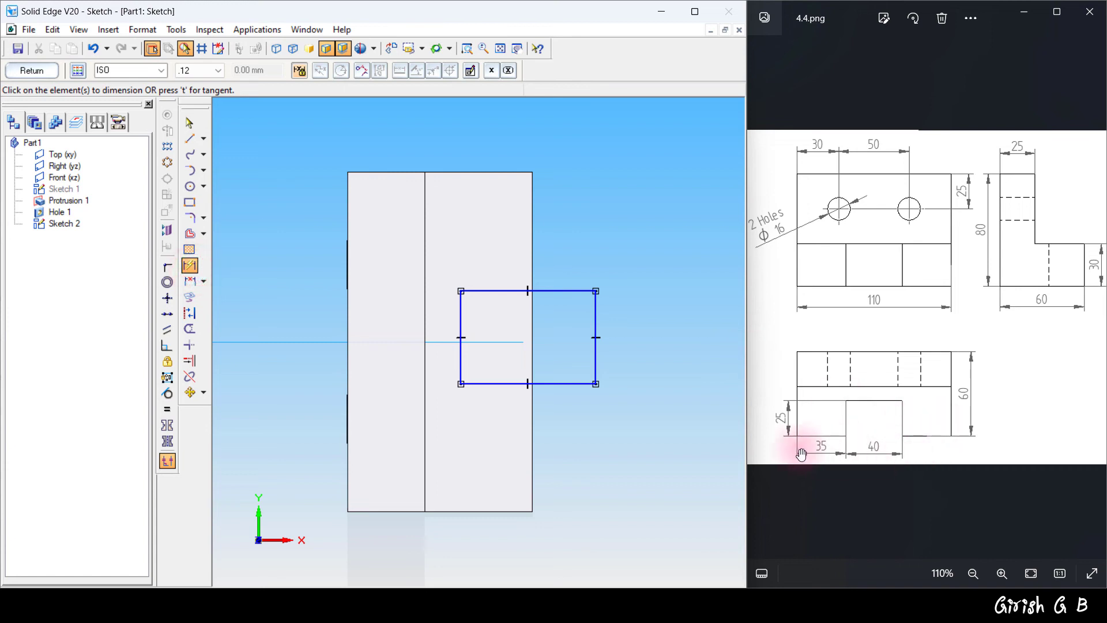
left_click(516, 509)
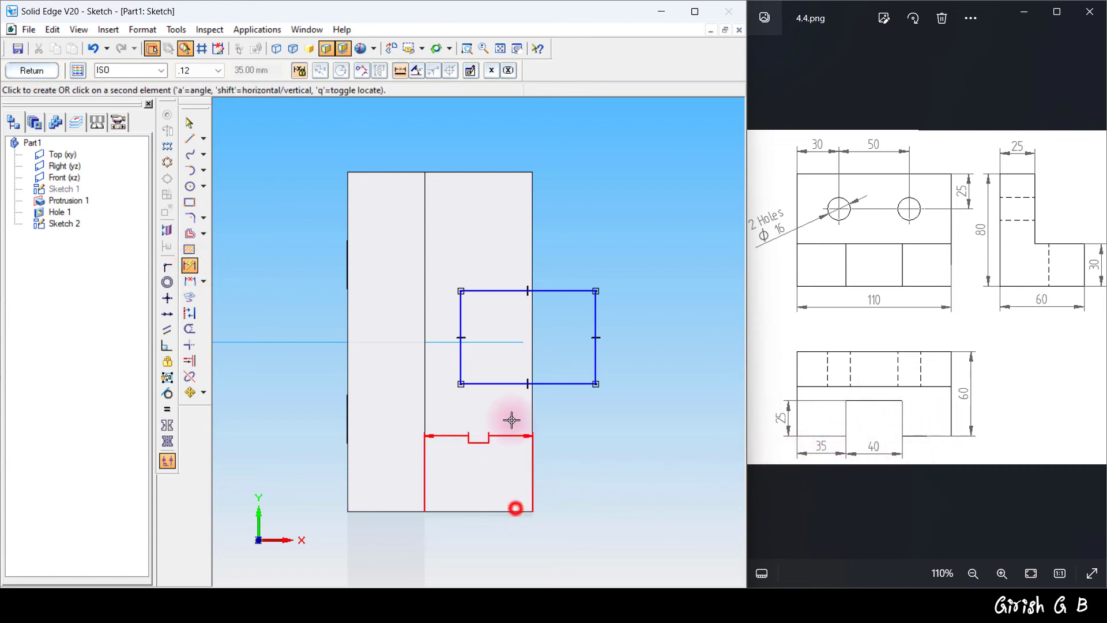
left_click(506, 383)
left_click(579, 420)
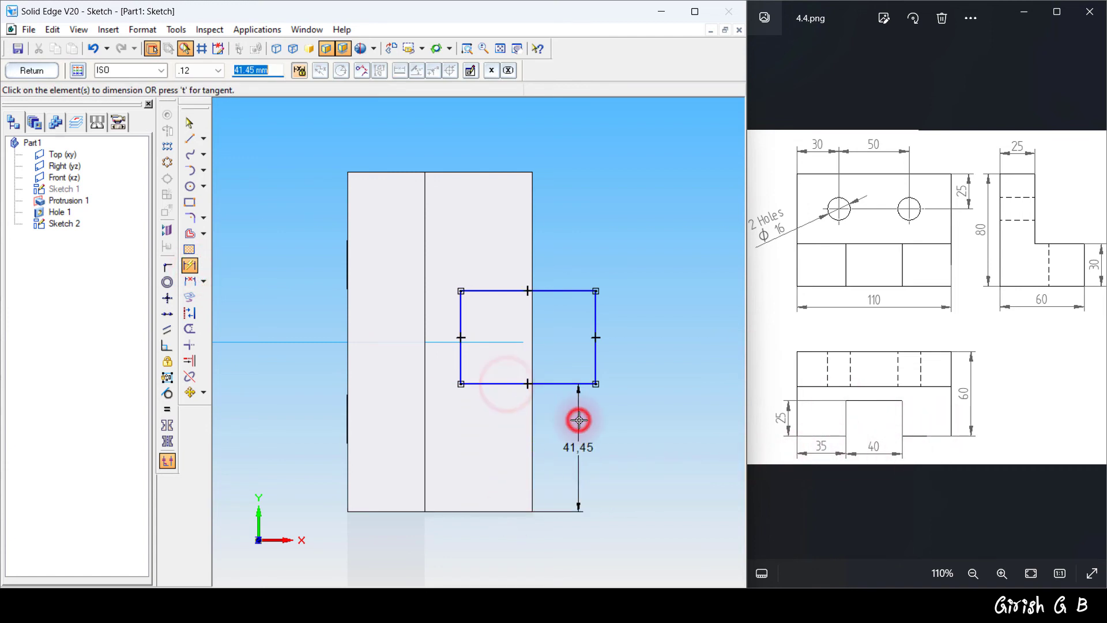
key("Return")
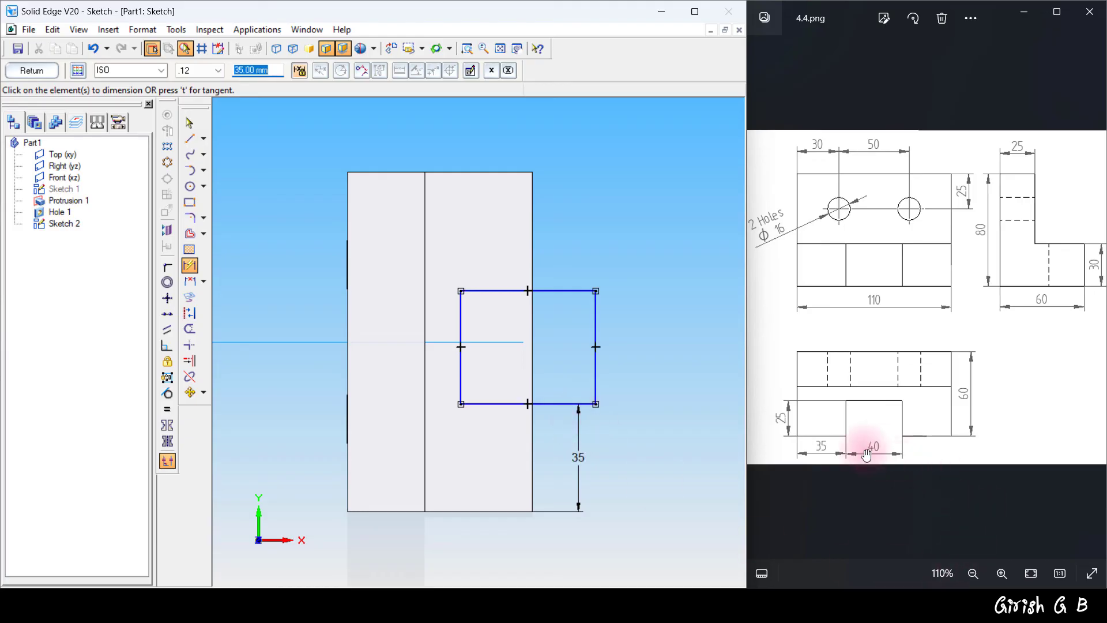
left_click(594, 321)
left_click(644, 335)
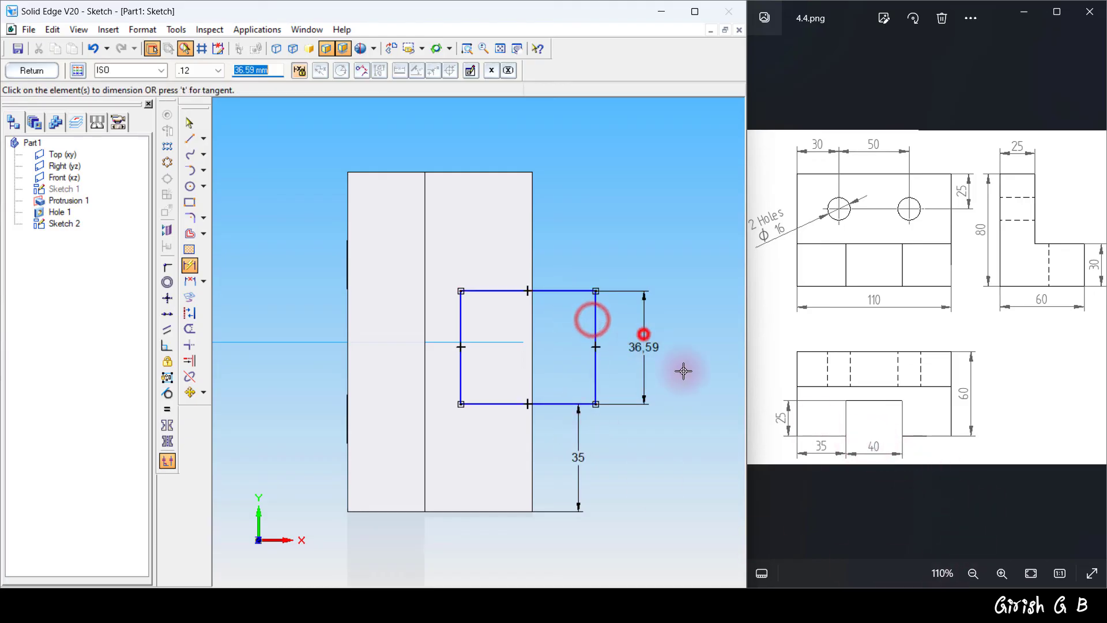
key("Return")
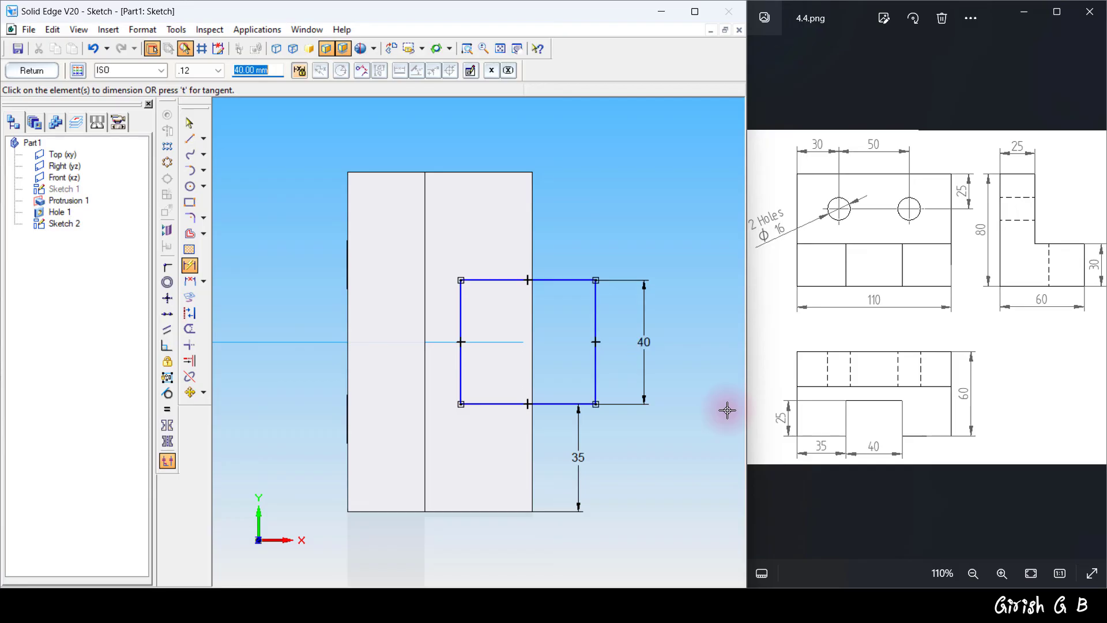
Dimension the rectangle's inner side 25 mm from the foot's front edge and finish the sketch.
left_click(532, 468)
left_click(461, 374)
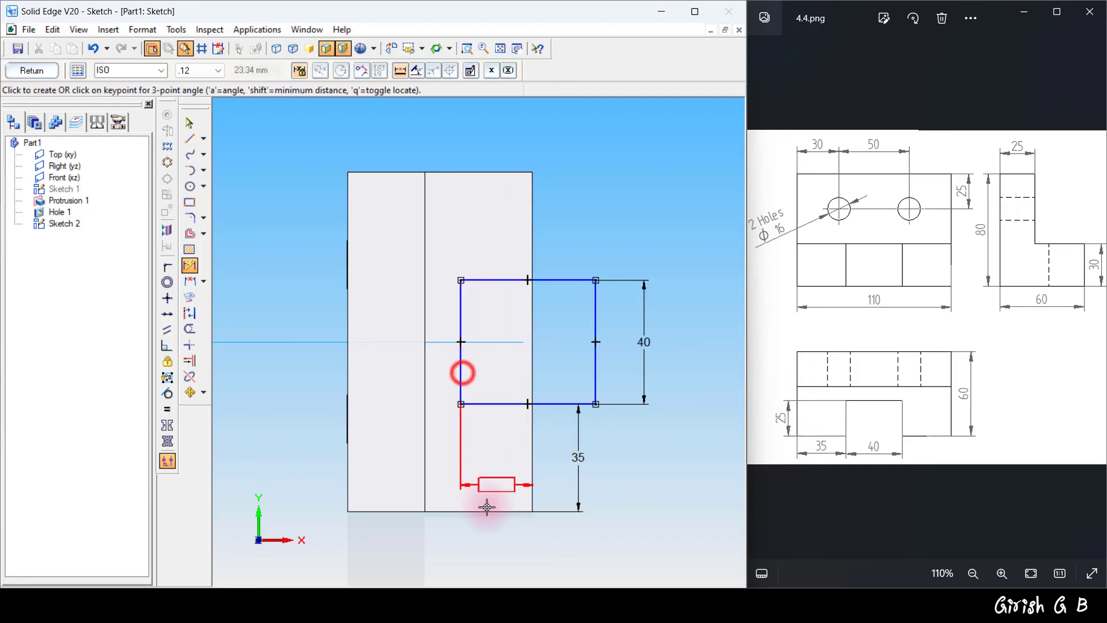
left_click(491, 534)
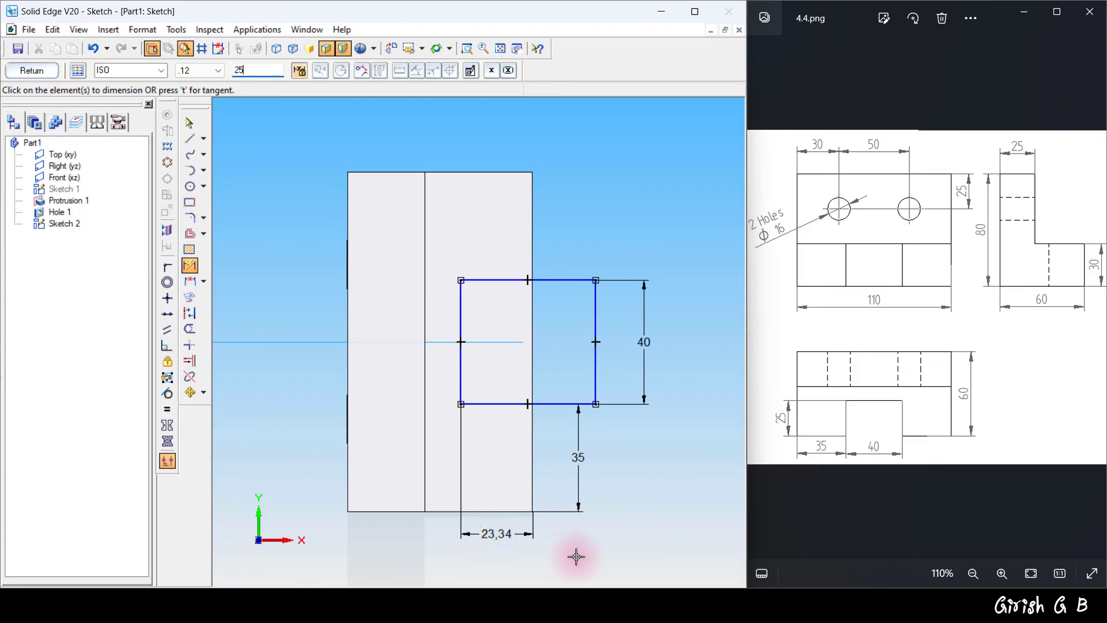
type("25")
key("Return")
left_click(34, 70)
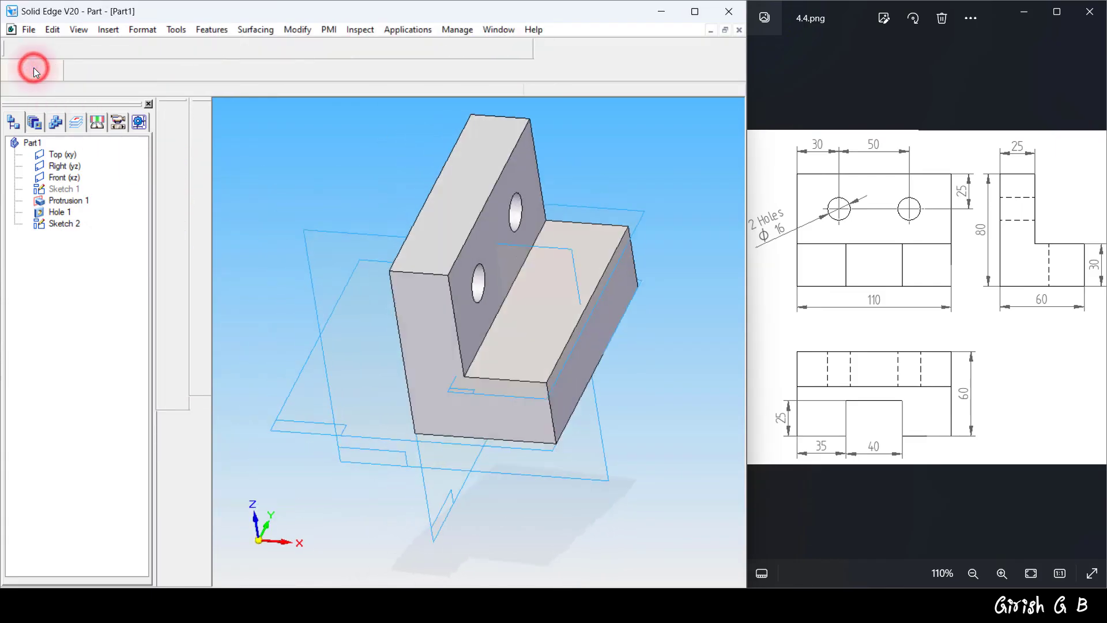
left_click(59, 71)
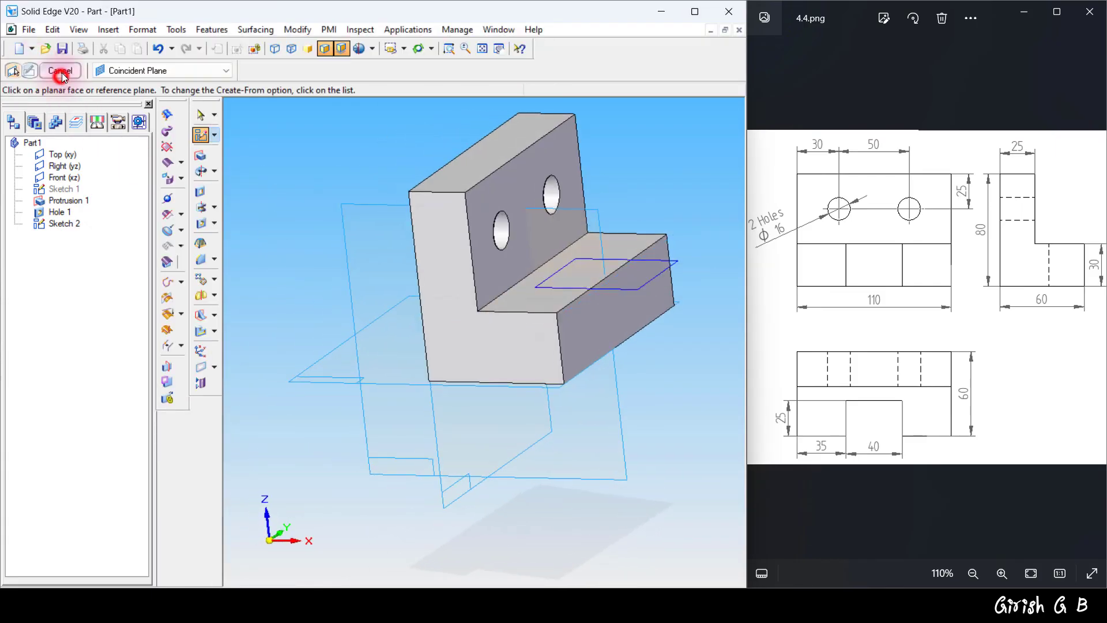
Cut the sketched rectangle downward about 48 mm, completely through the foot and past its underside.
left_click(201, 192)
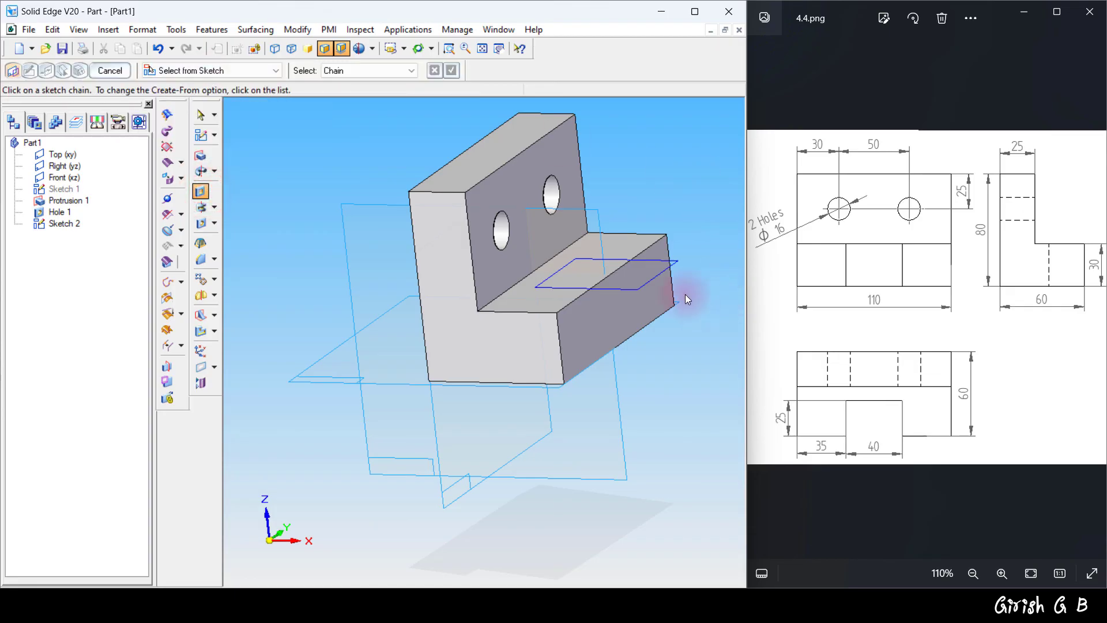
left_click(654, 277)
left_click(451, 70)
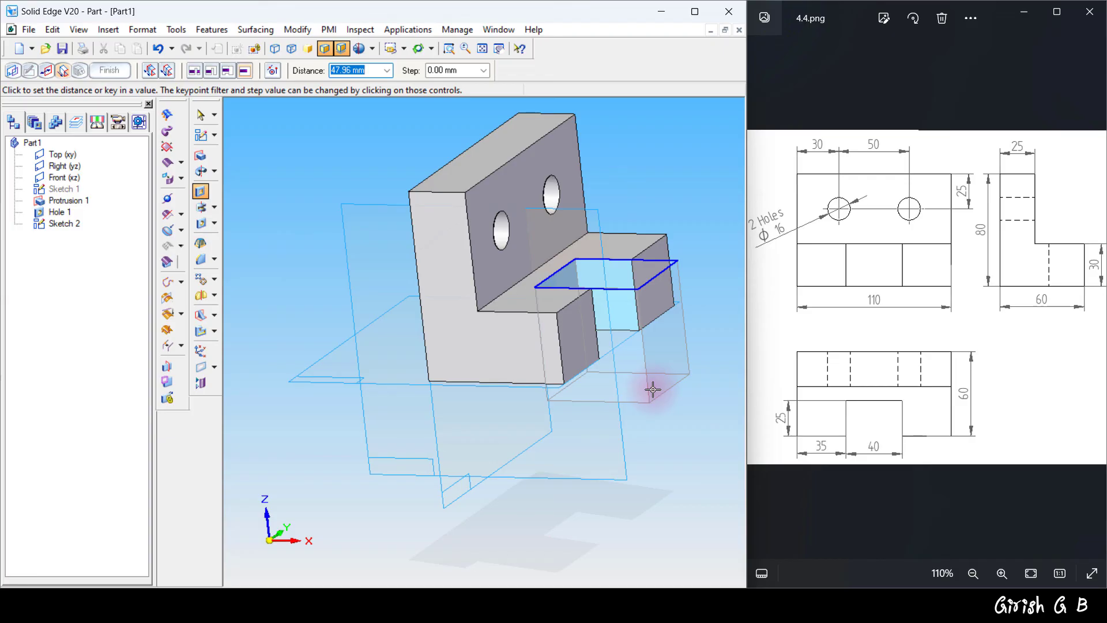
left_click(652, 390)
left_click(117, 71)
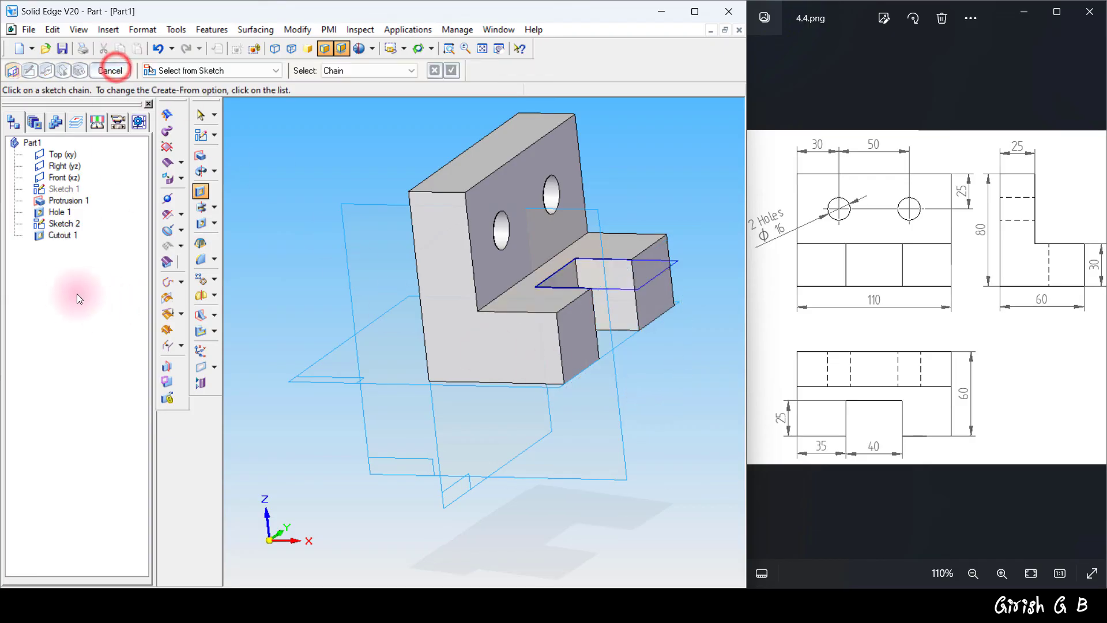
Hide all sketches, switch to the dimetric view and fit the bracket to the window.
right_click(72, 295)
mouse_move(107, 339)
left_click(219, 374)
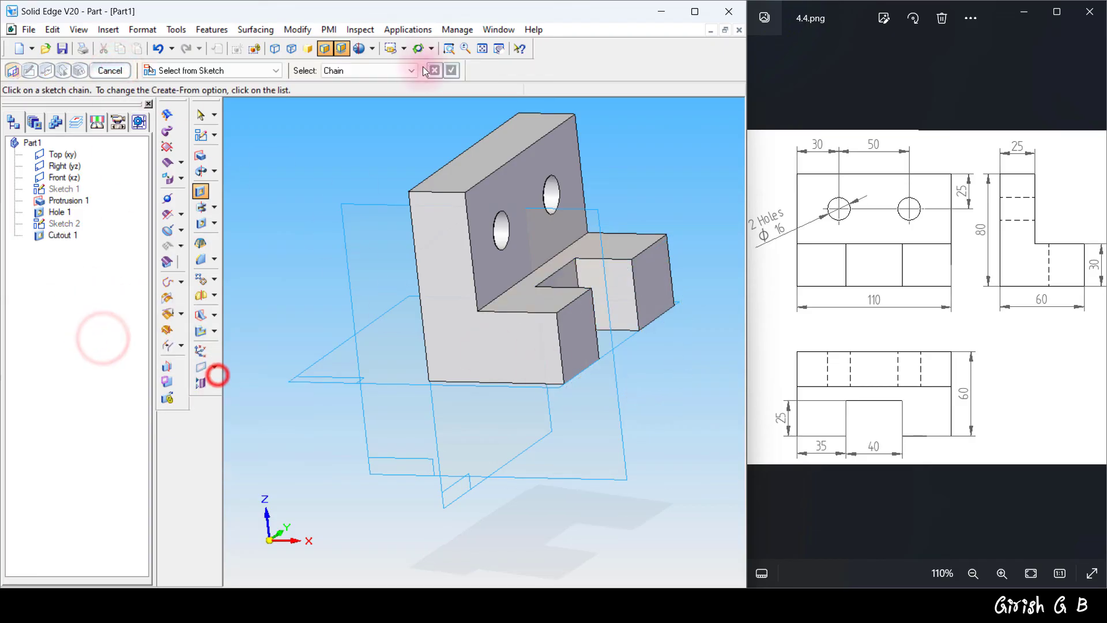
left_click(402, 48)
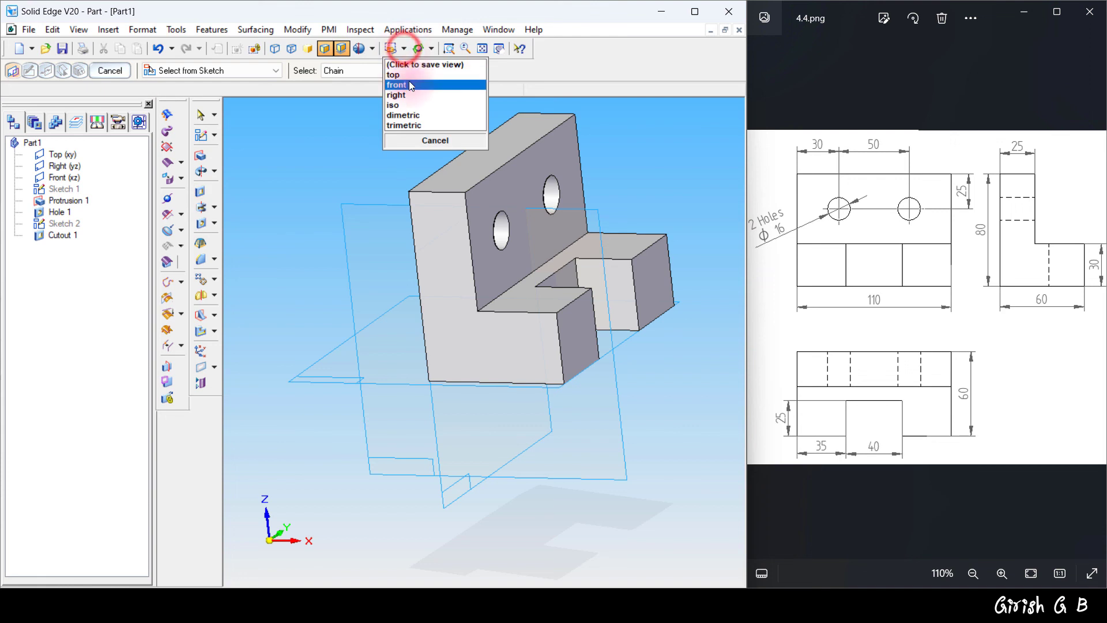
left_click(403, 115)
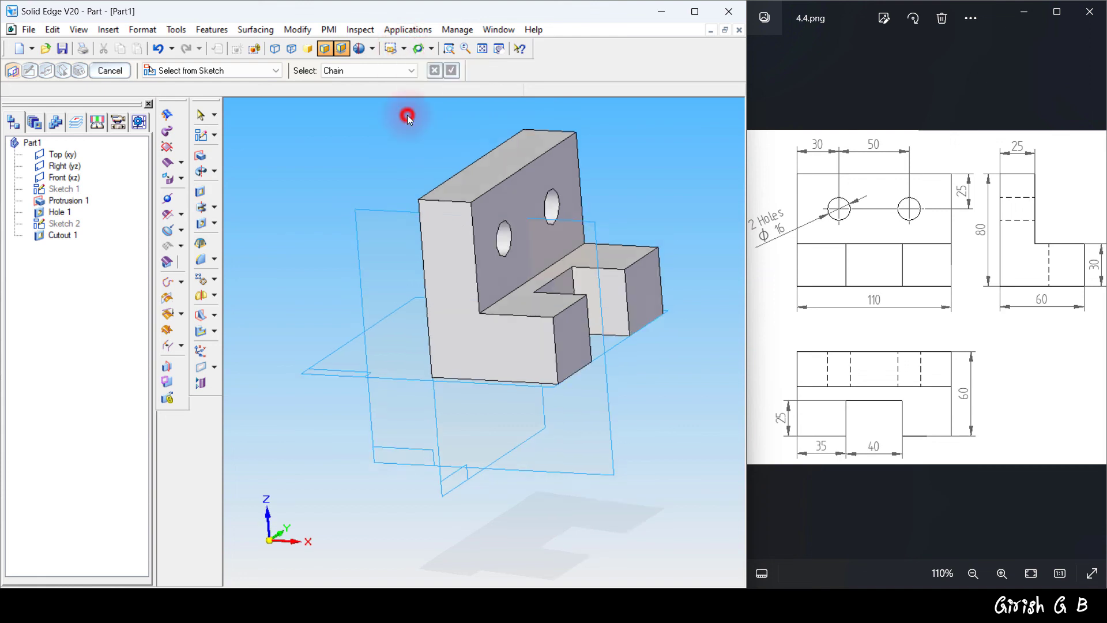
left_click(482, 47)
Hide all reference planes and fit the finished bracket to the window.
right_click(80, 294)
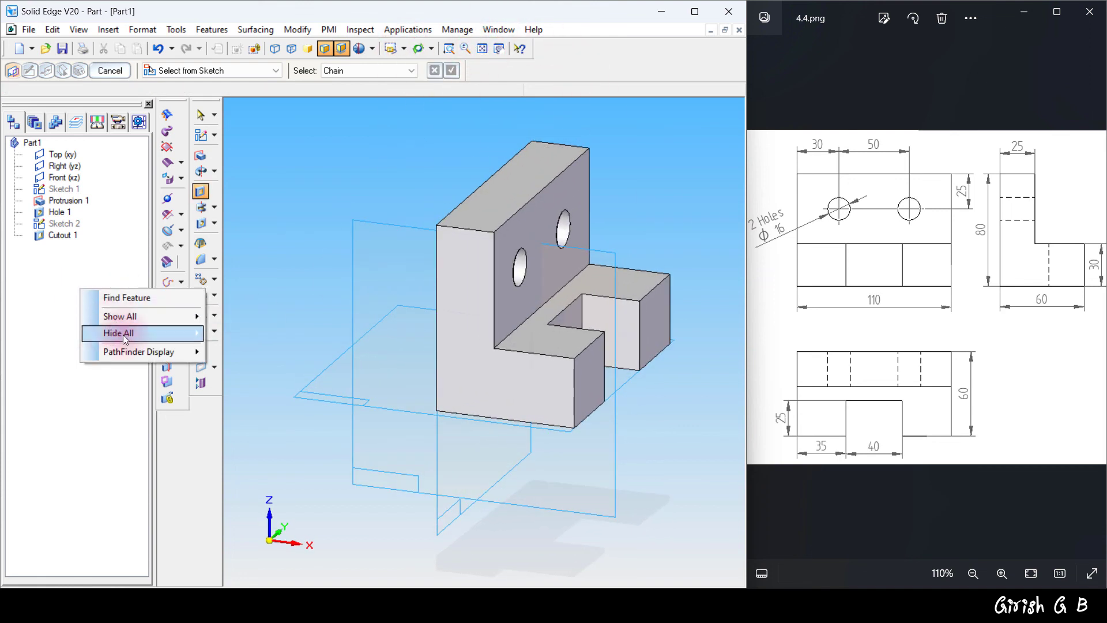
left_click(123, 333)
left_click(257, 350)
left_click(482, 47)
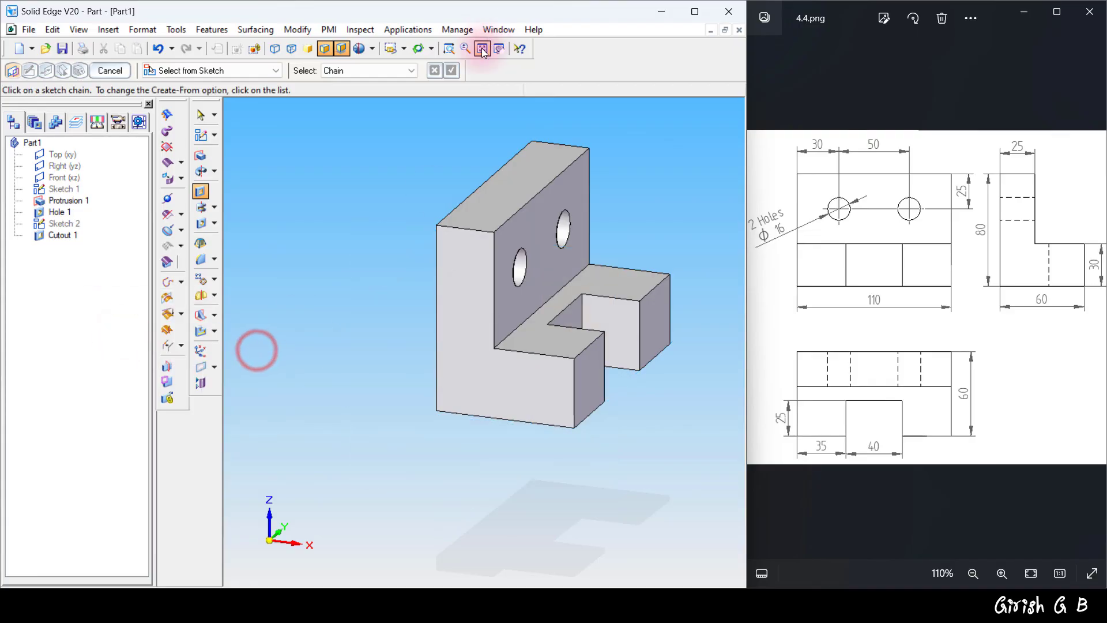